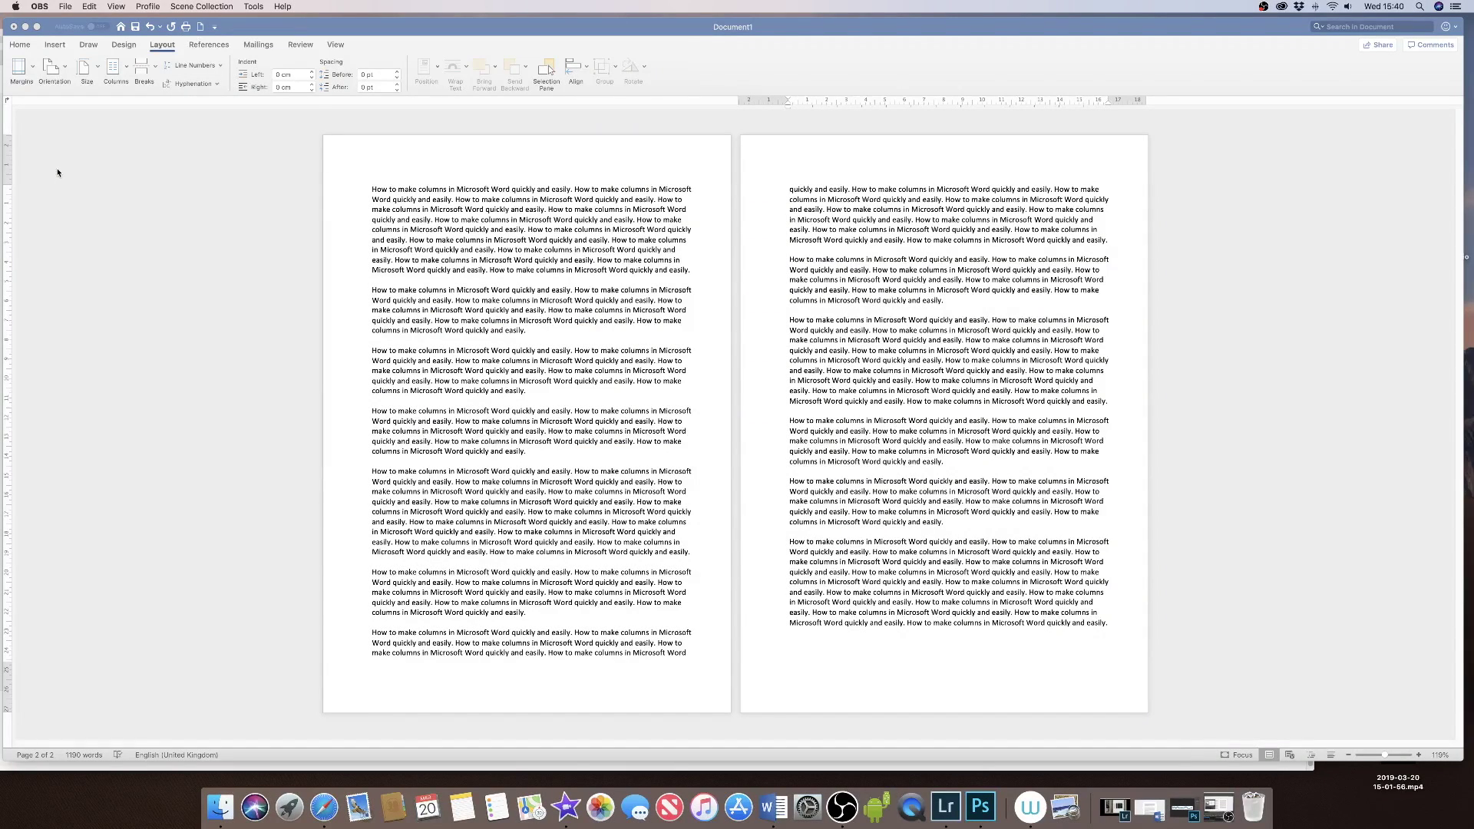
Step: Bring the two-page Word document of sample paragraphs to the front for editing
click(59, 174)
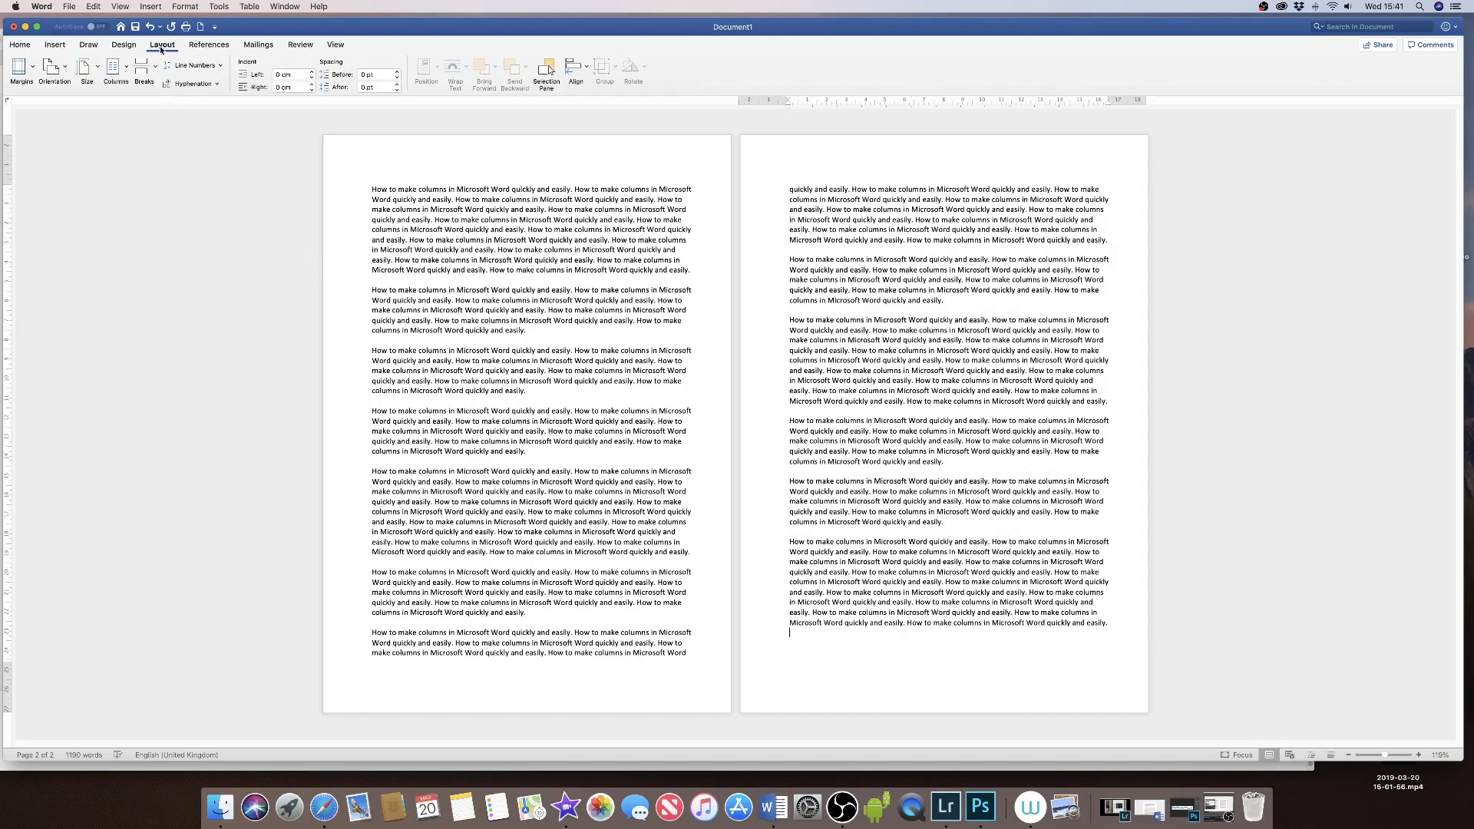
click(127, 79)
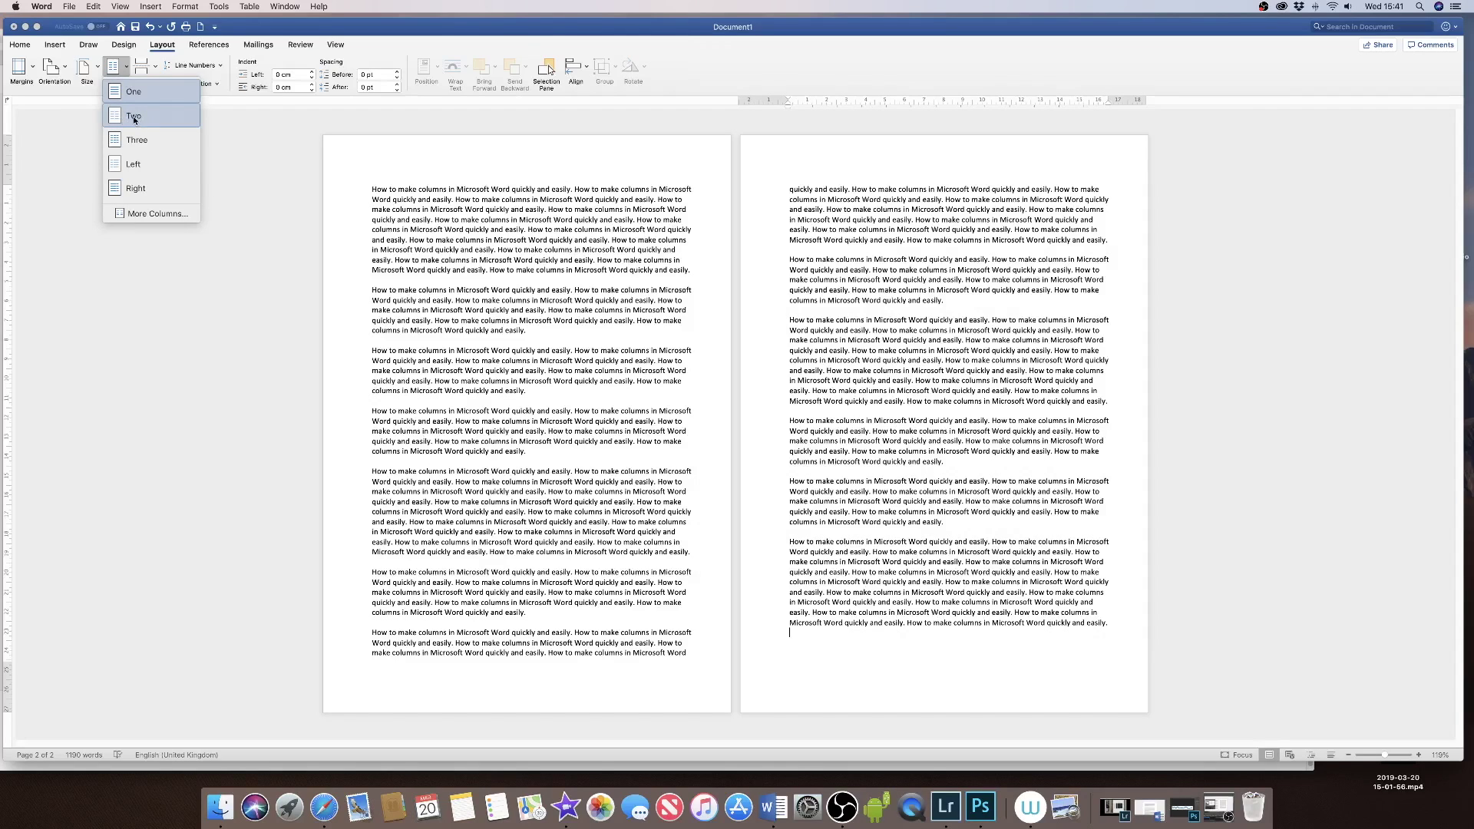
click(134, 120)
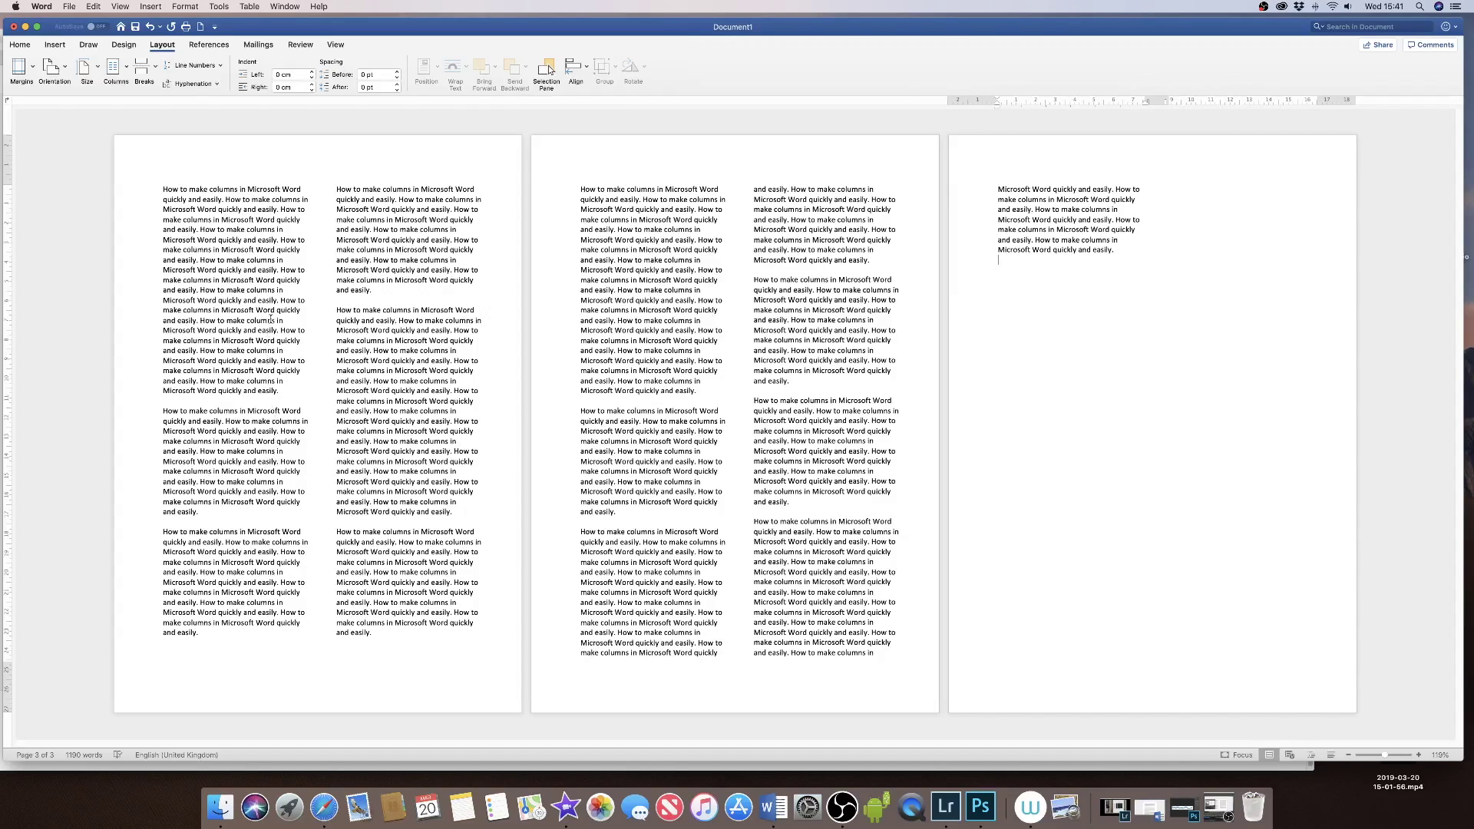
key(super+z)
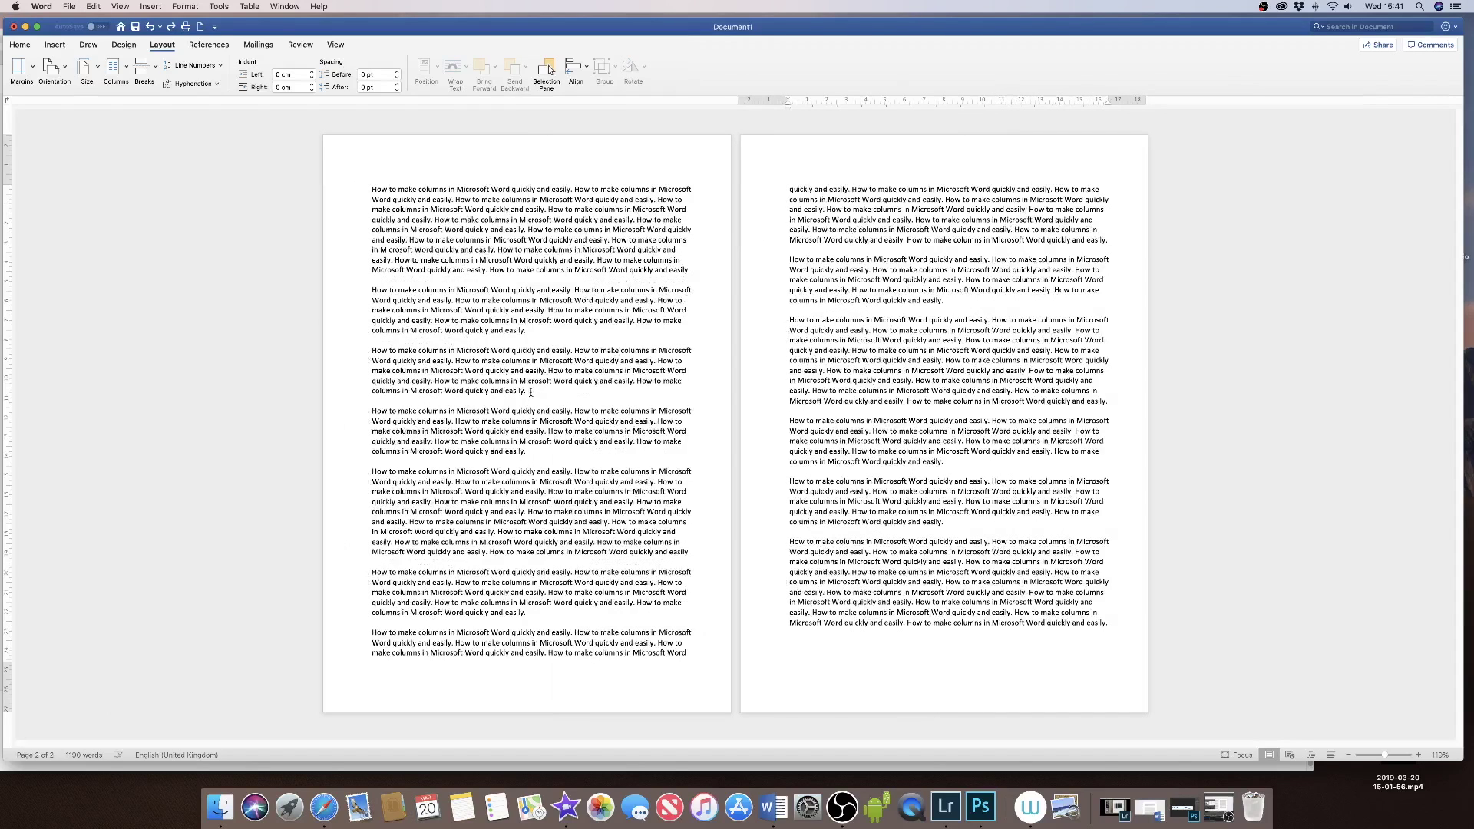
Step: Set the second and third paragraphs in two columns, then select the two-column text
drag(532, 392, 372, 293)
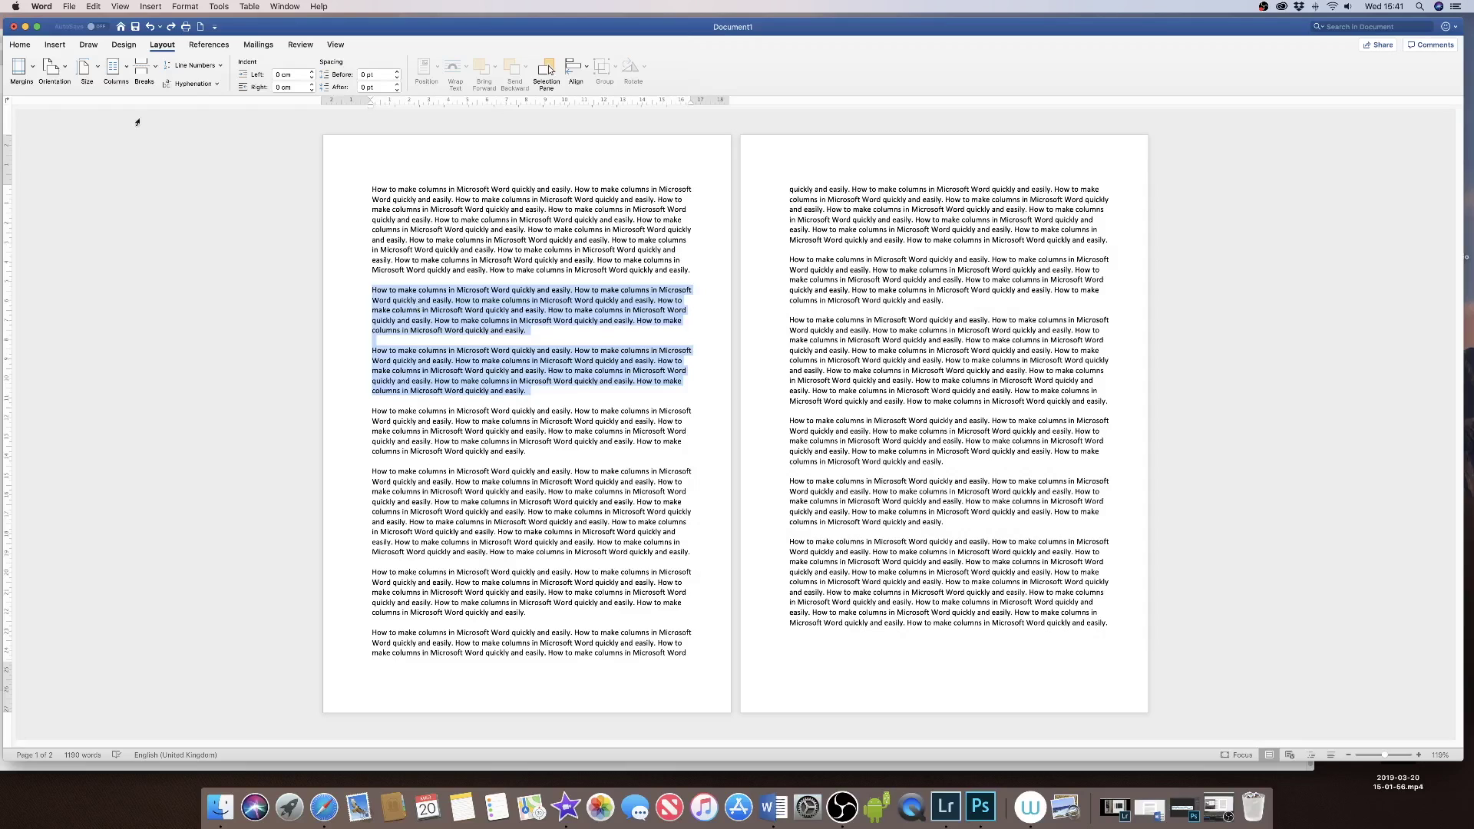
click(127, 71)
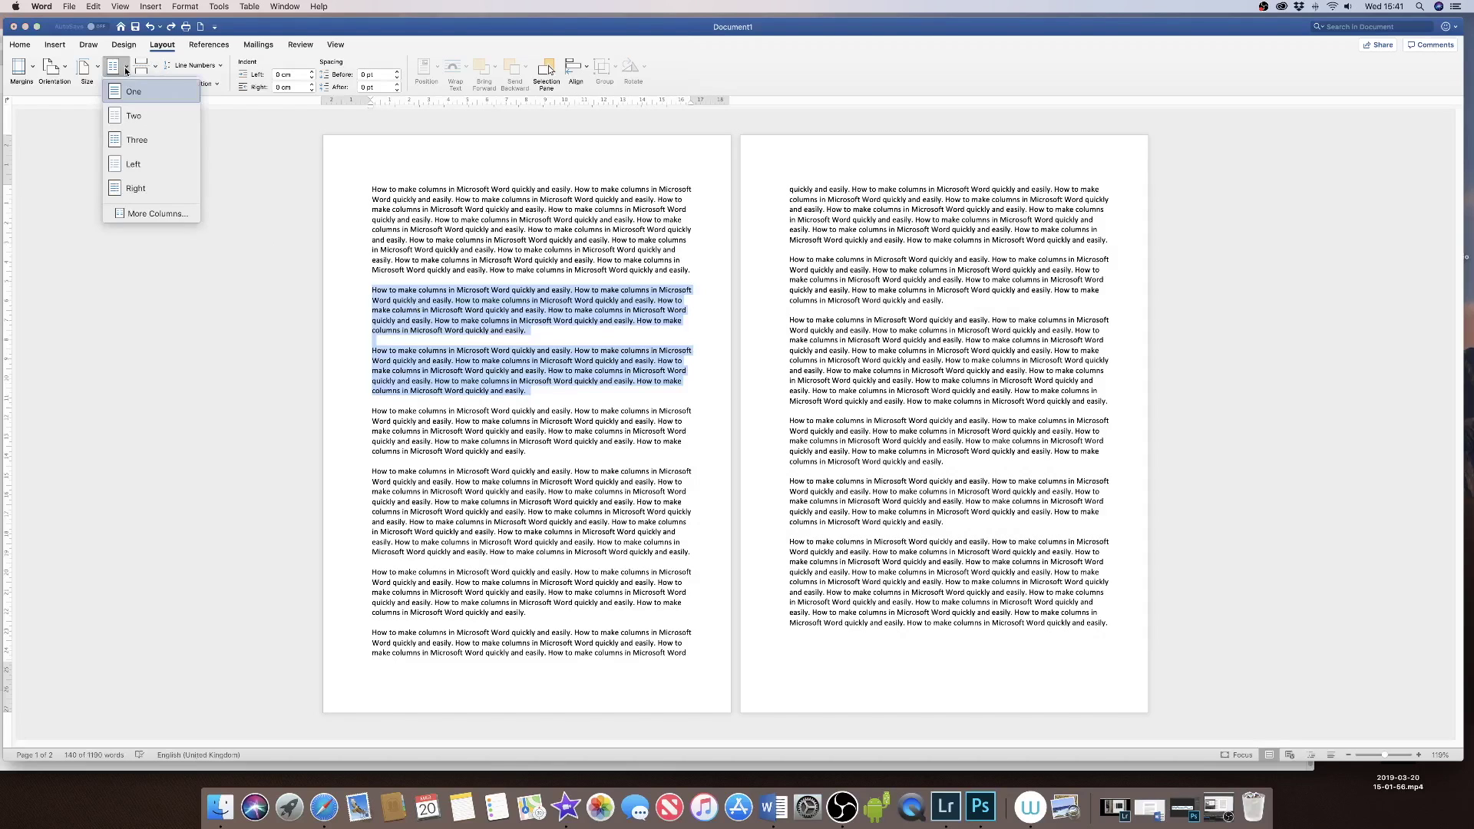
click(134, 118)
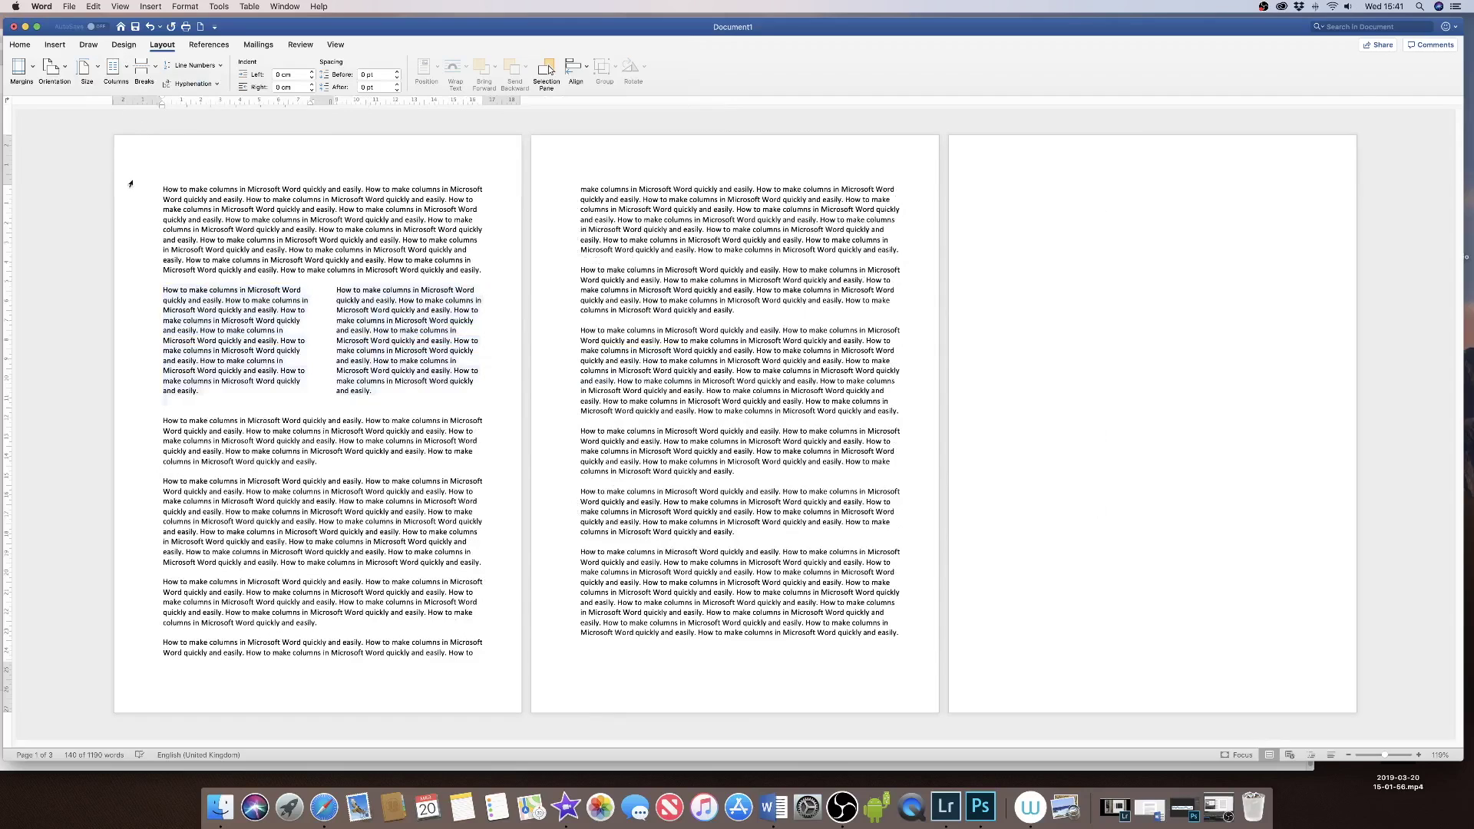
click(376, 392)
drag(375, 392, 166, 291)
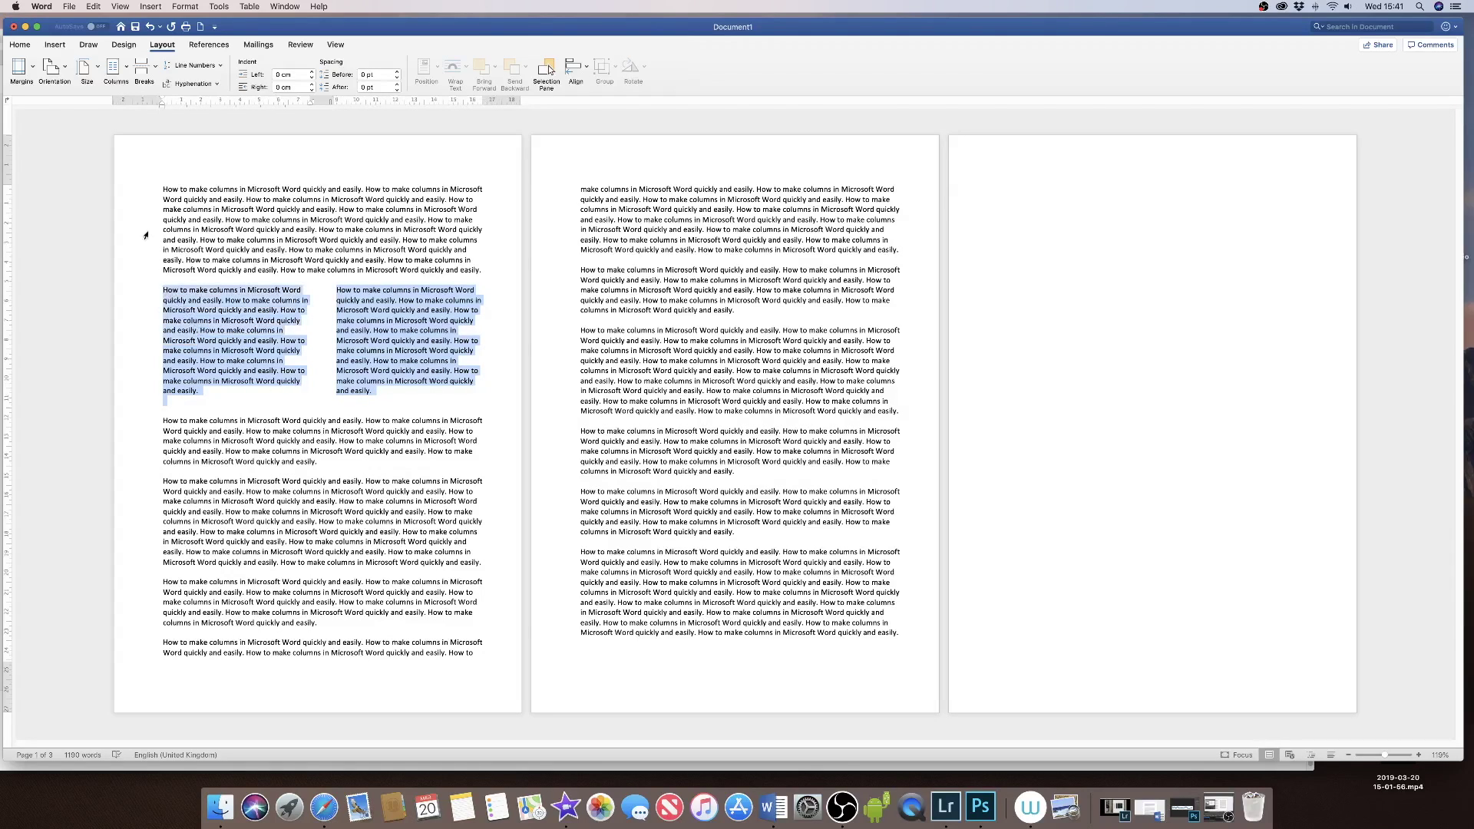
Step: Centre the two-column text, then undo both the centring and the two-column layout
click(22, 45)
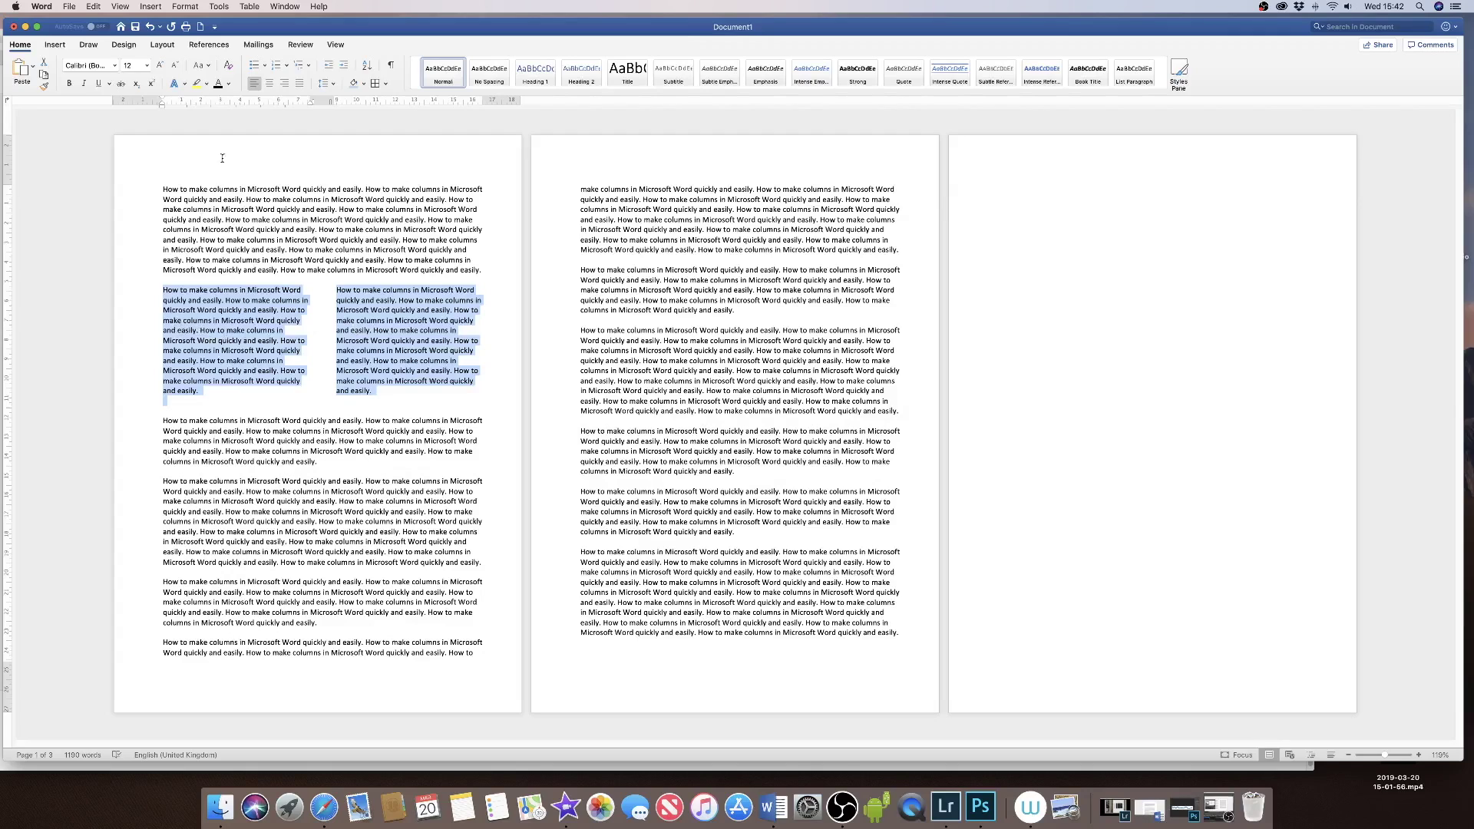
click(271, 84)
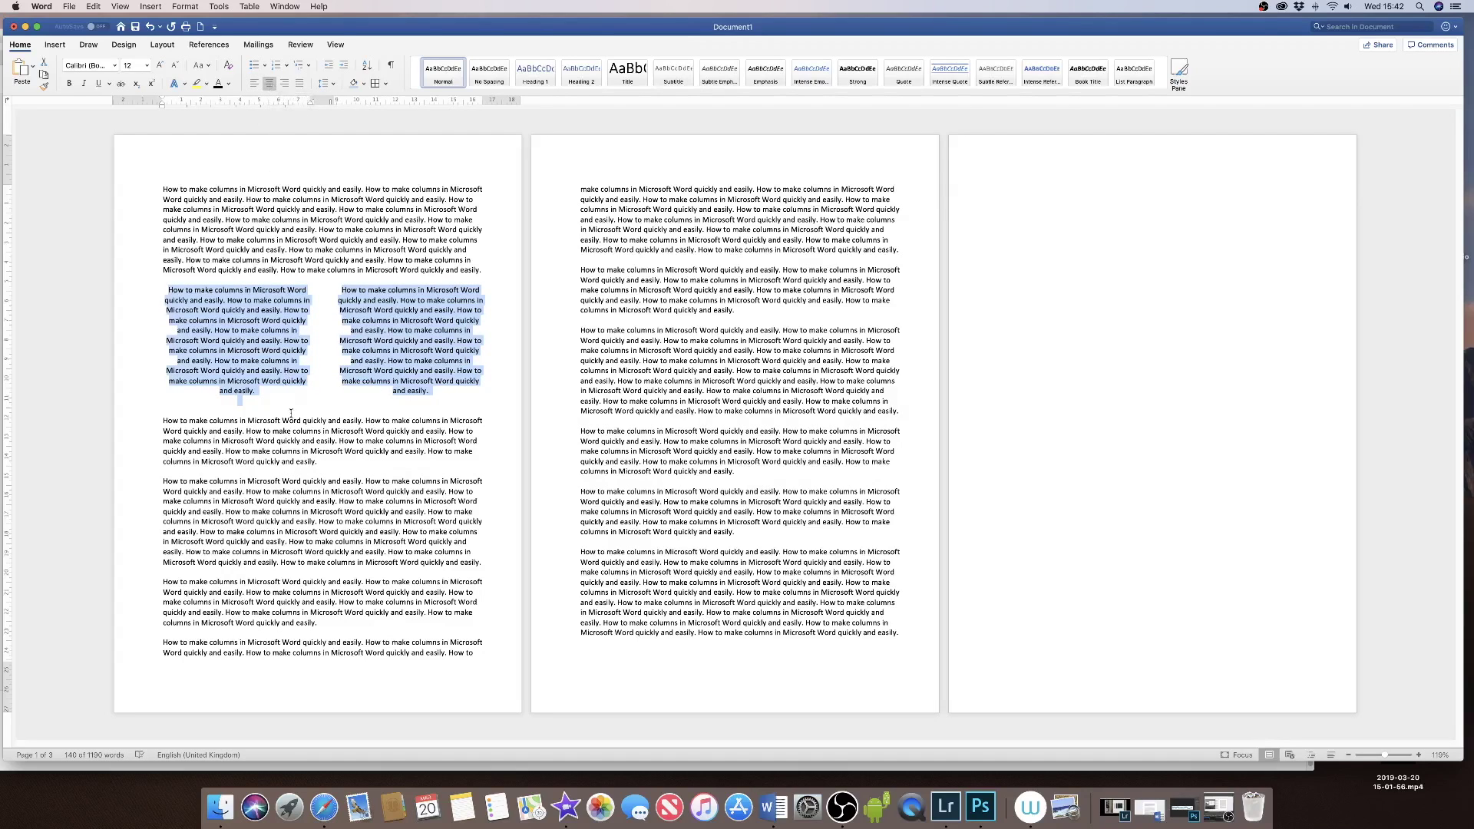
click(293, 451)
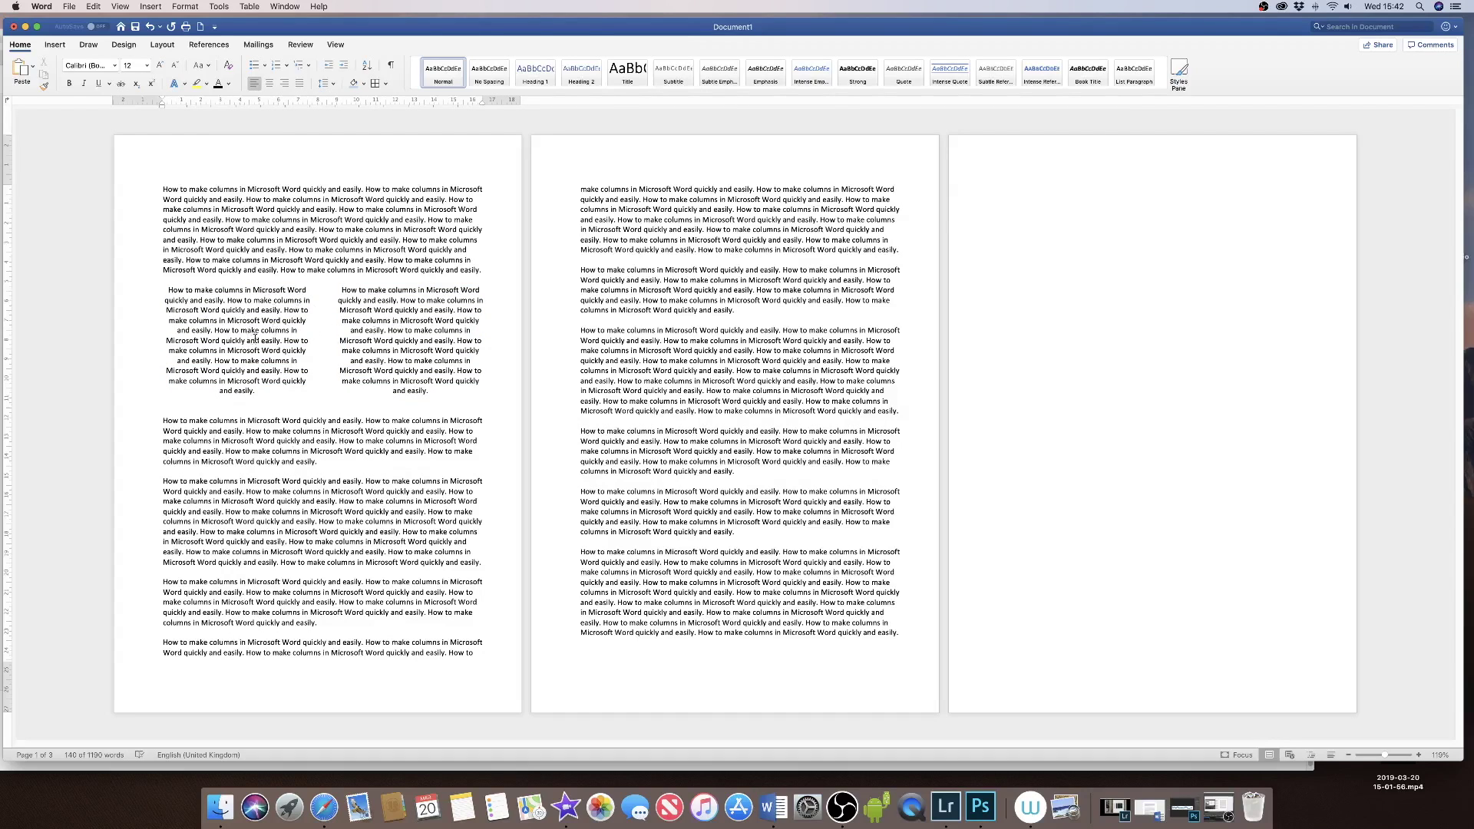
key(super+z)
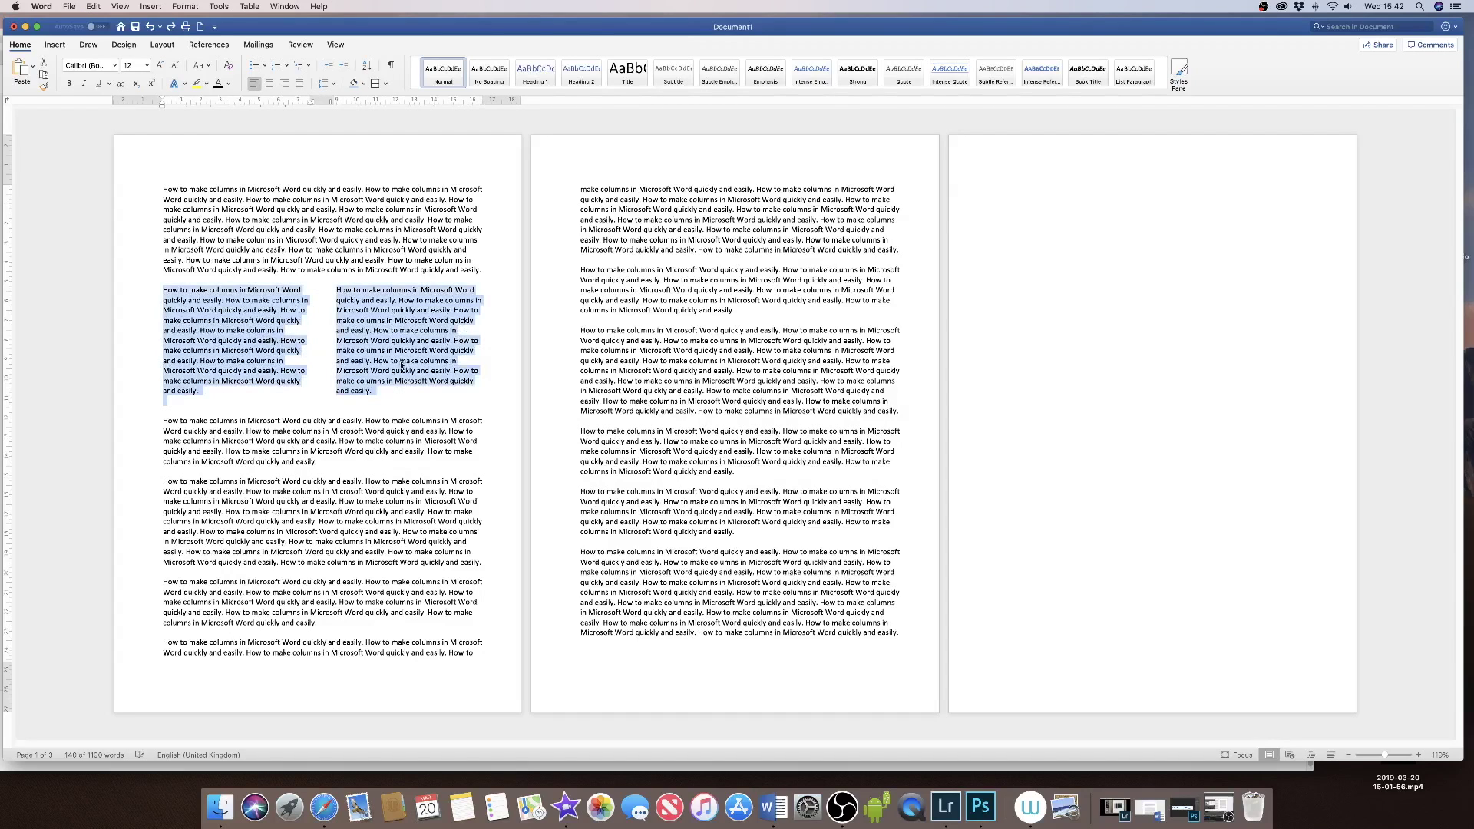
click(424, 393)
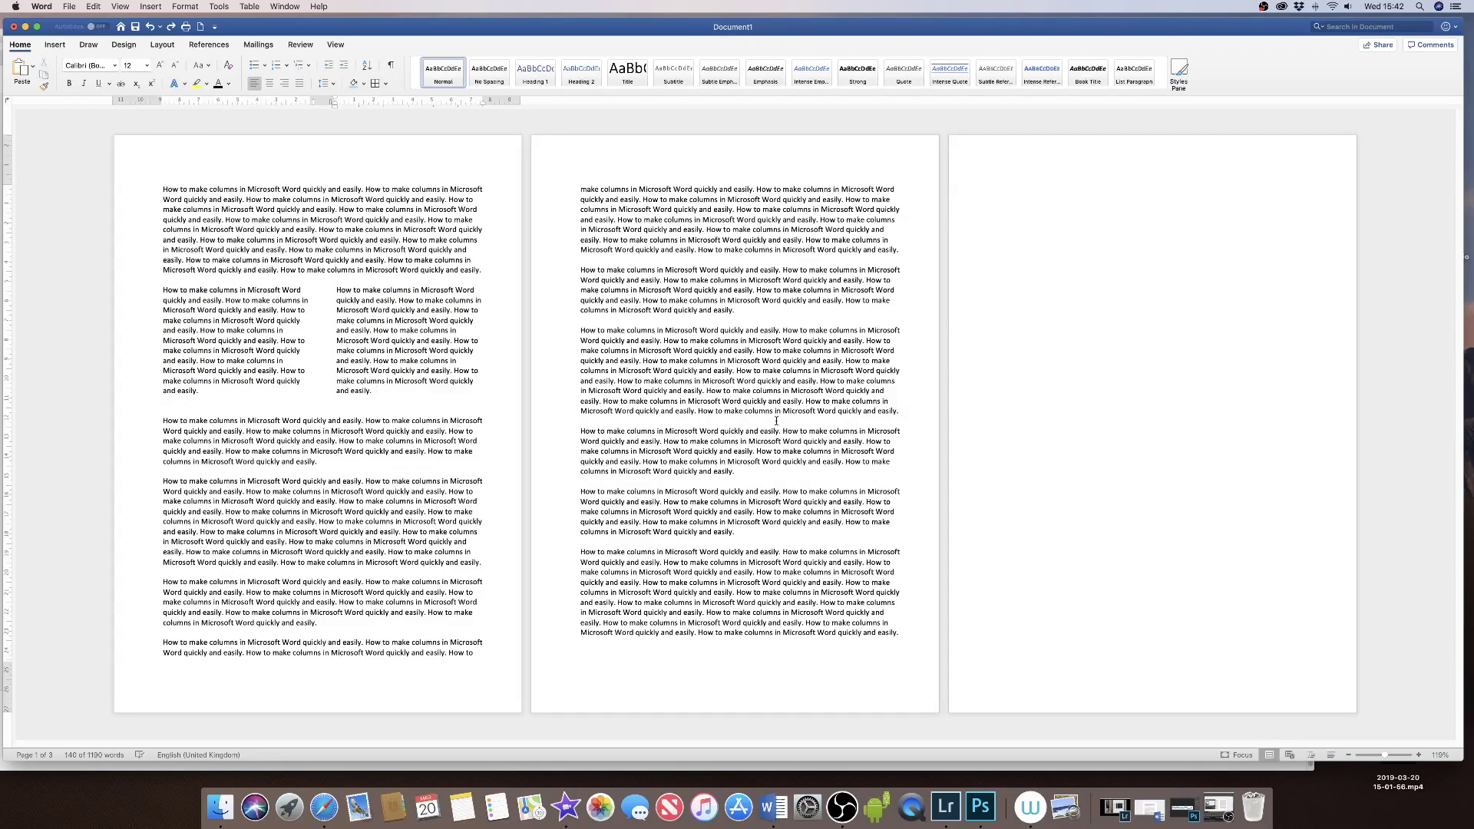
key(super+z)
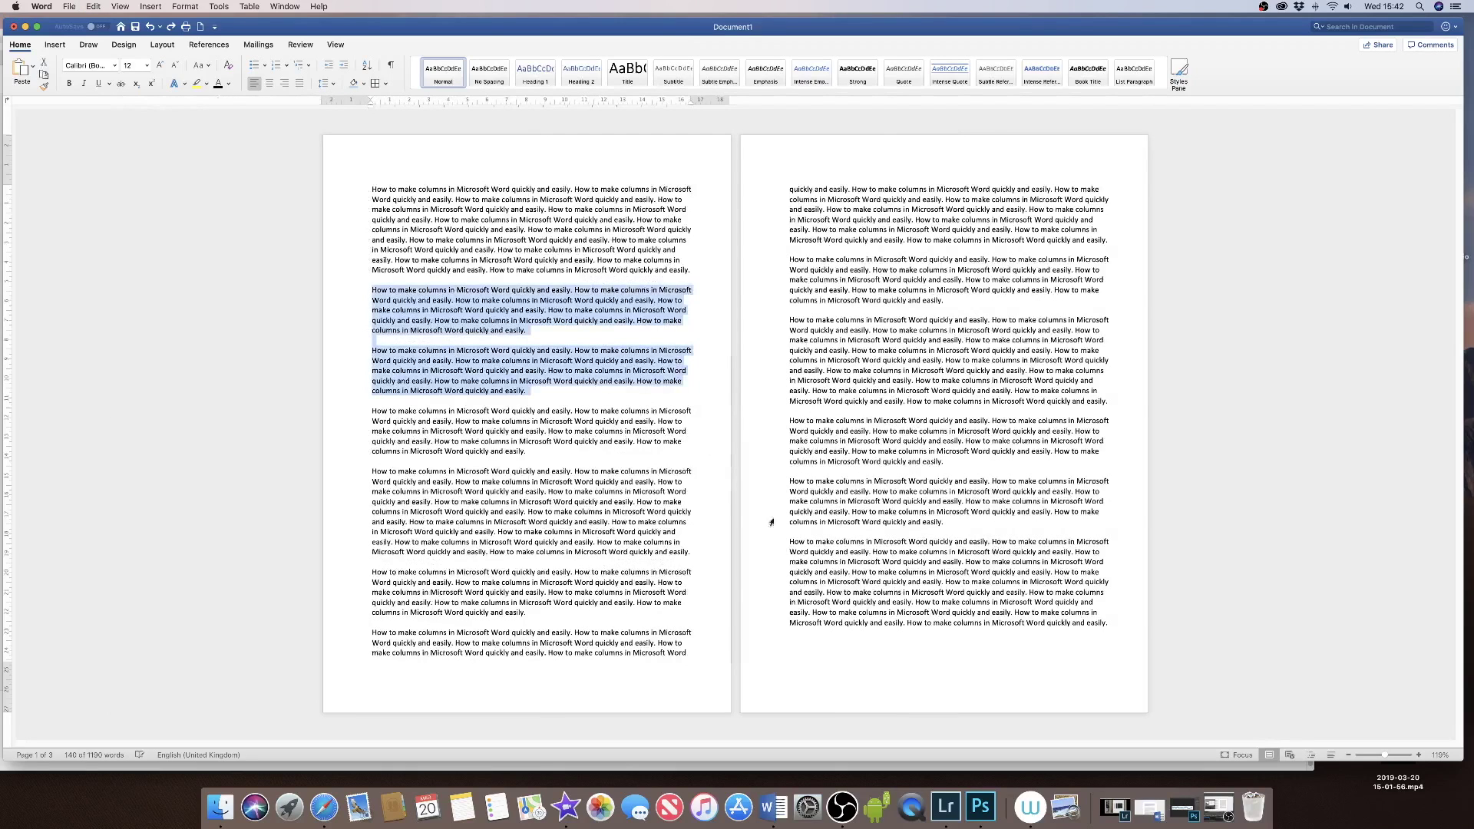
Step: Lay out the entire document in two columns across three pages
click(913, 634)
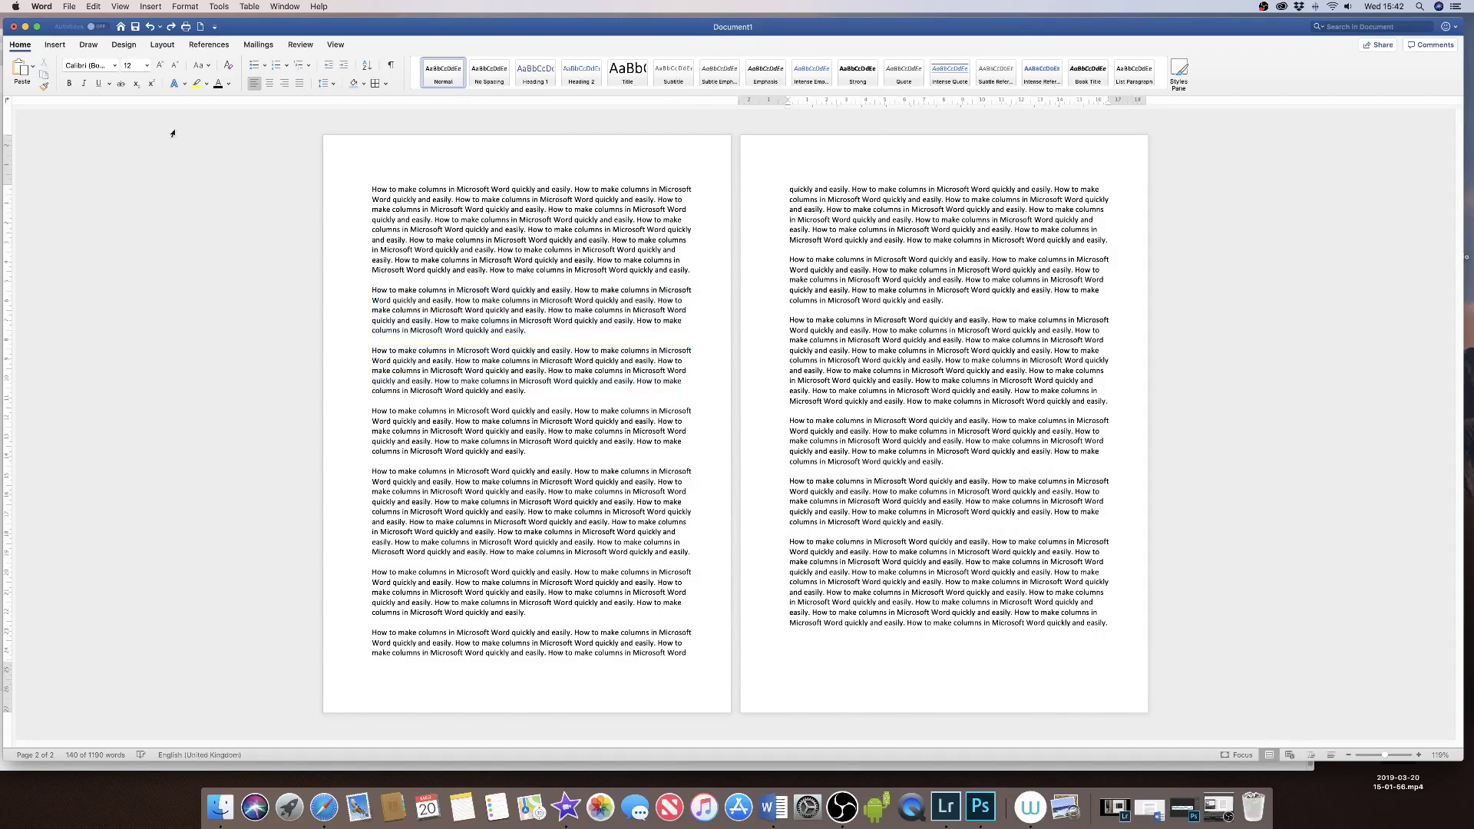
click(163, 44)
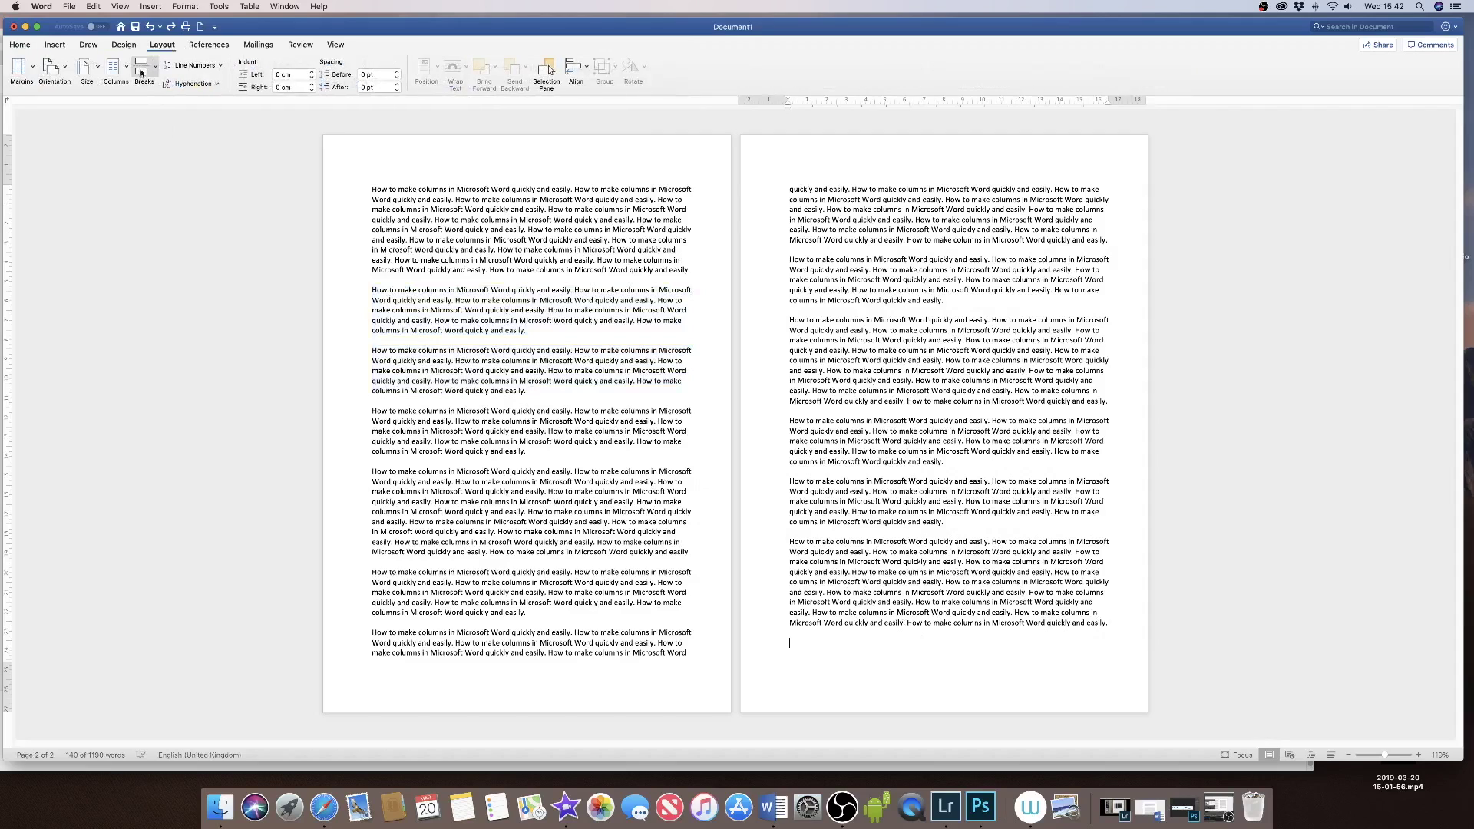
click(127, 68)
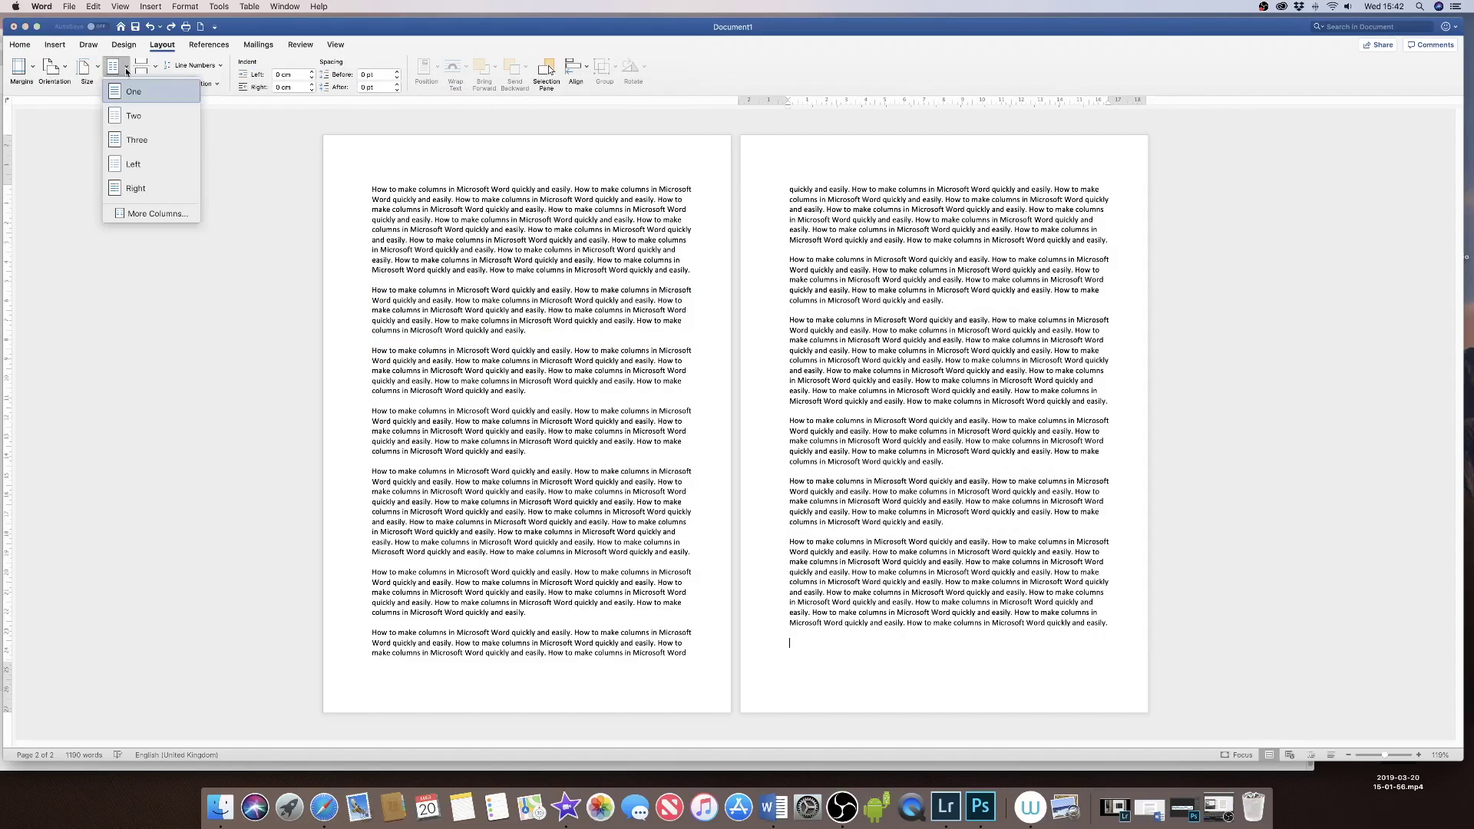
click(135, 116)
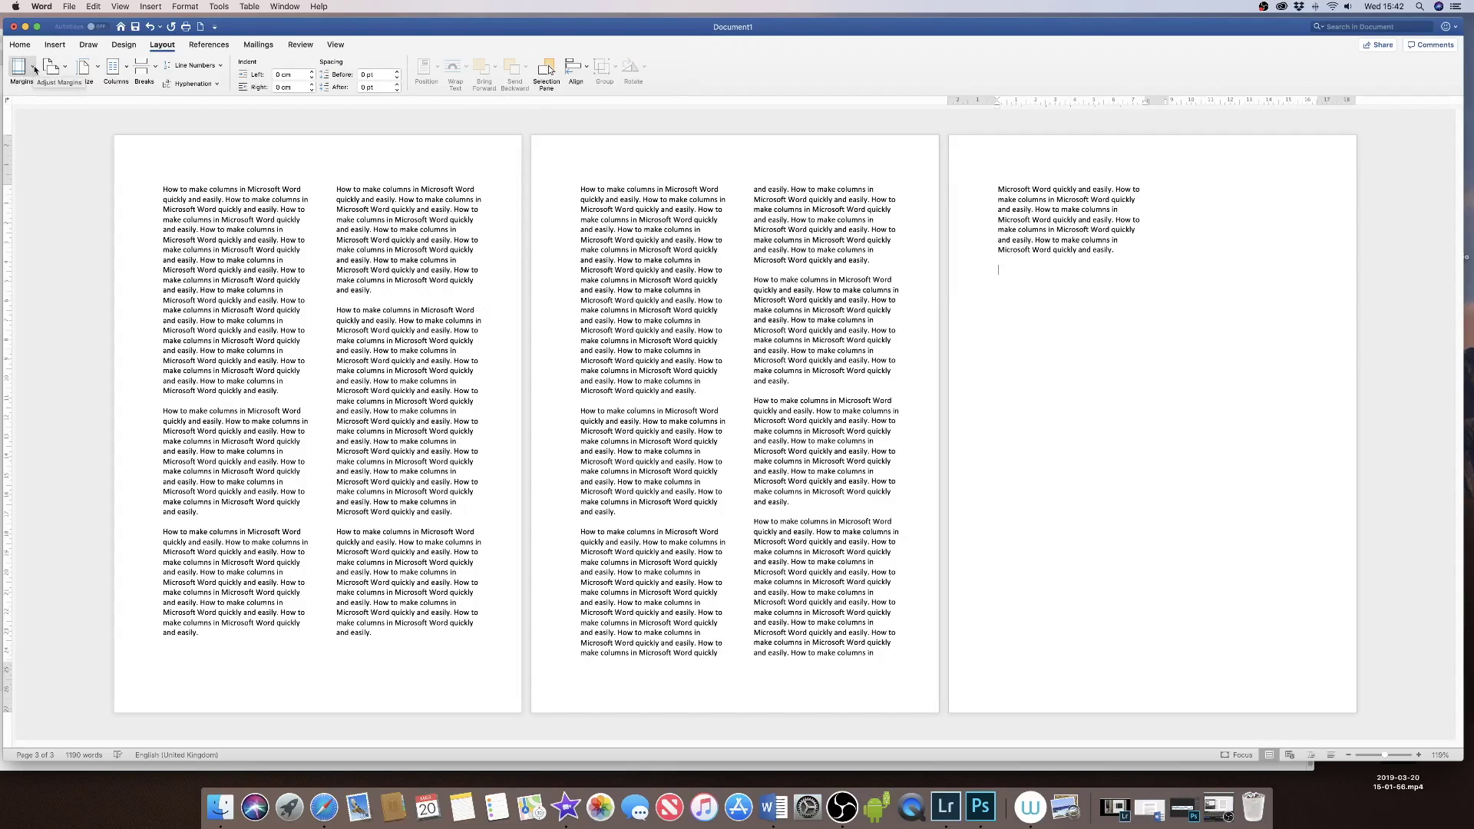
click(34, 69)
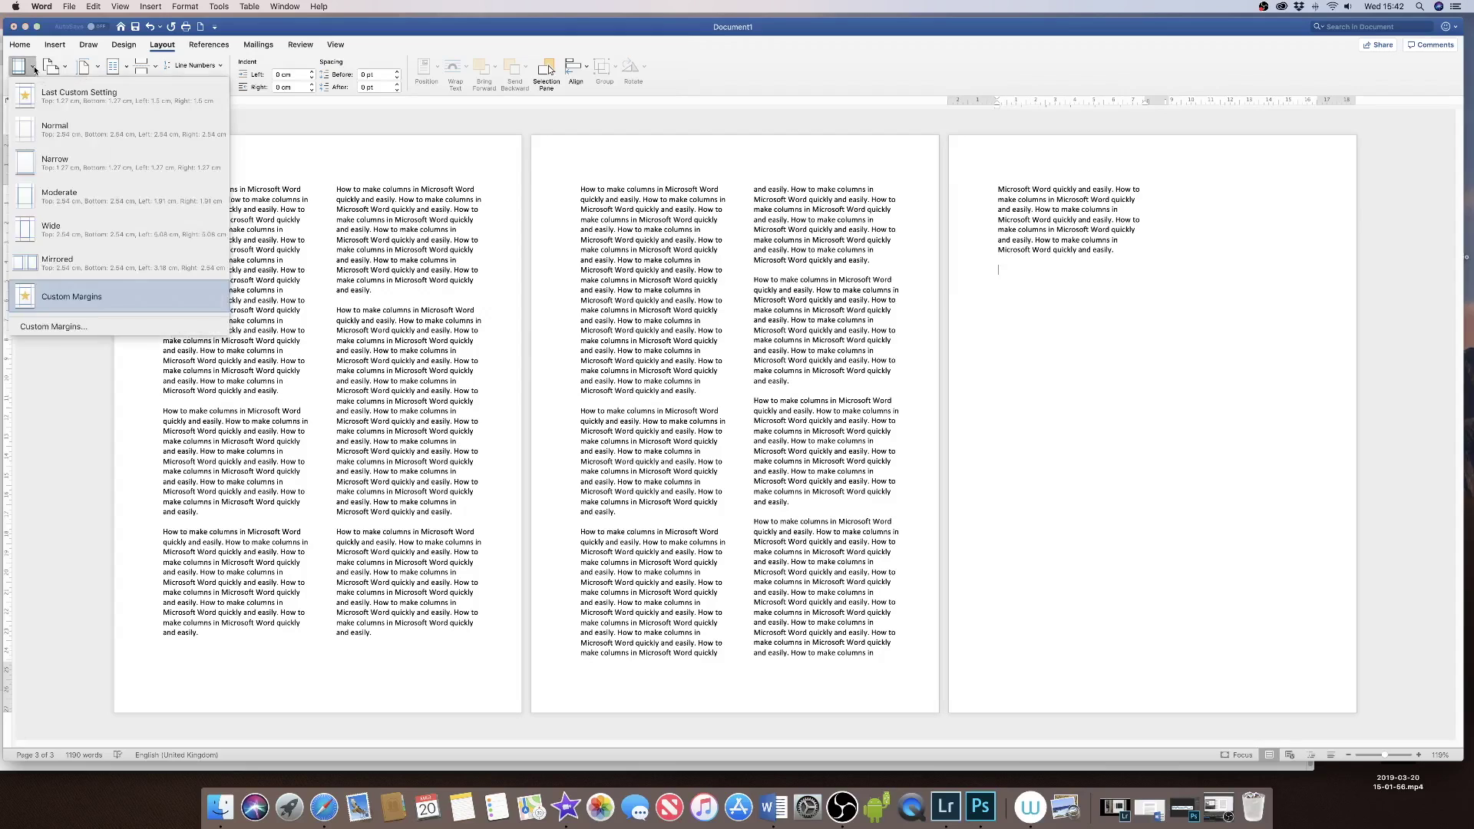
Step: Try the Narrow margin preset, undo it, and go to Custom Margins
click(49, 168)
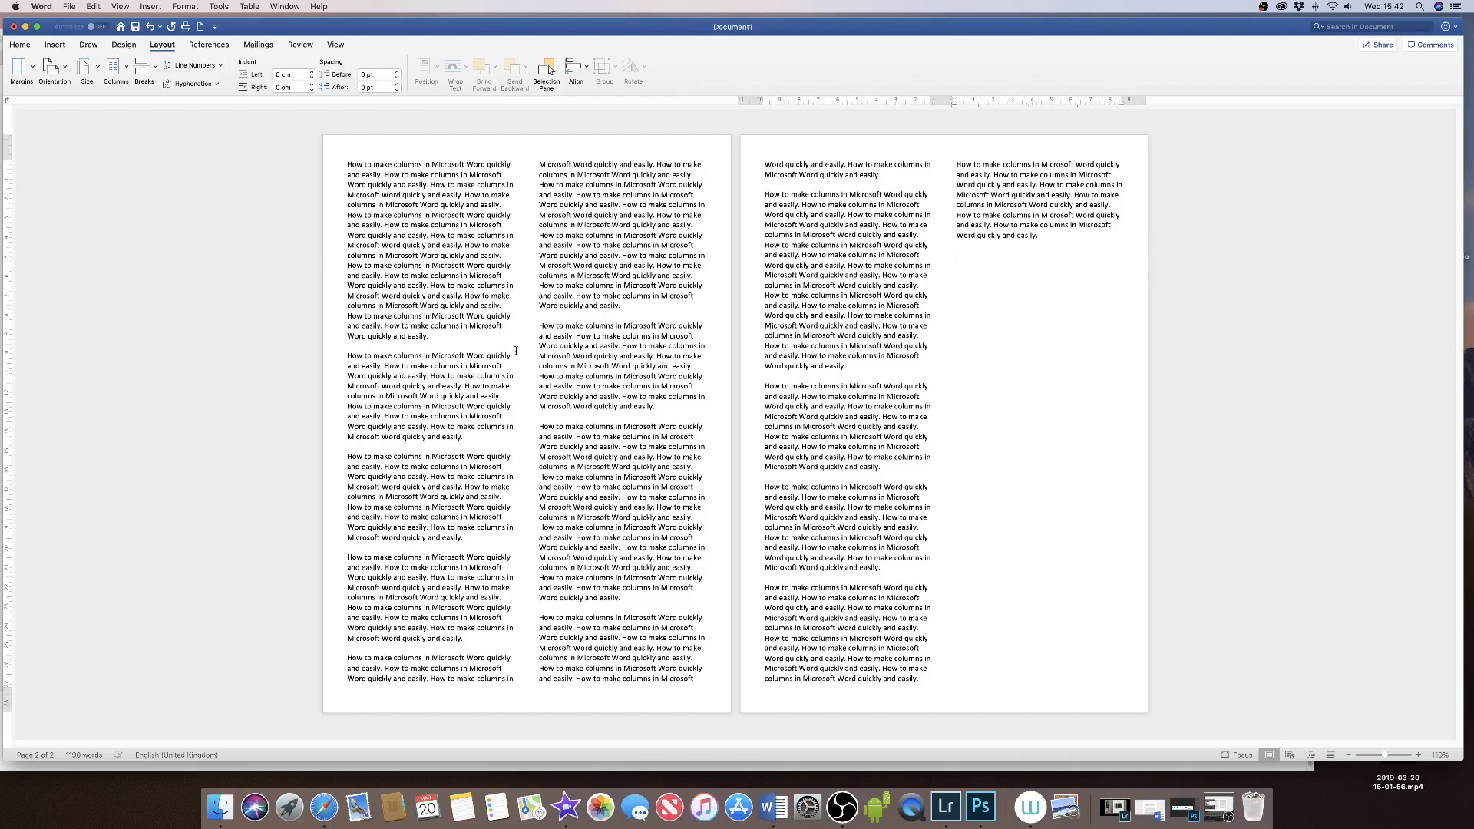
key(super+z)
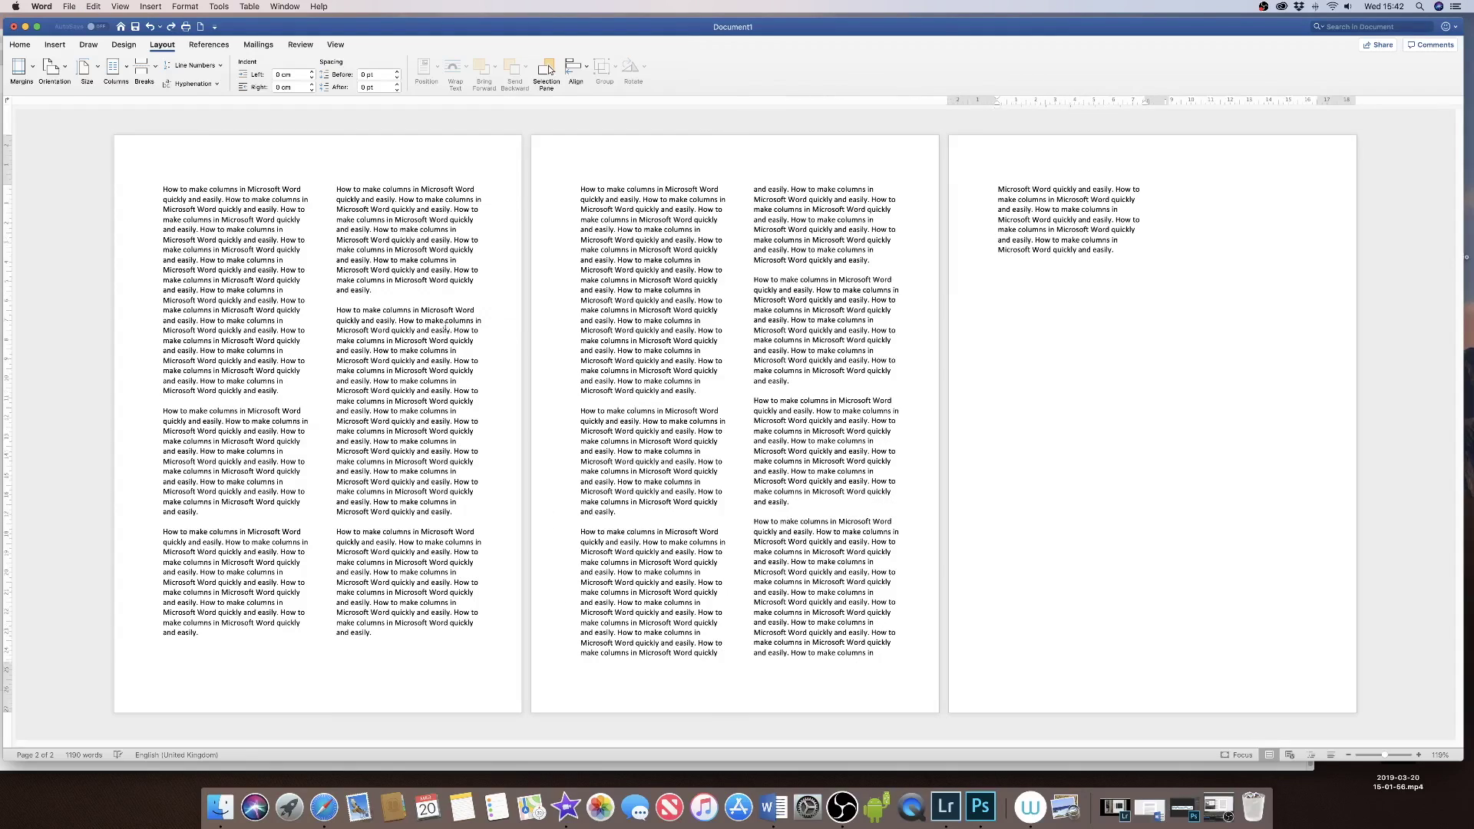
click(34, 68)
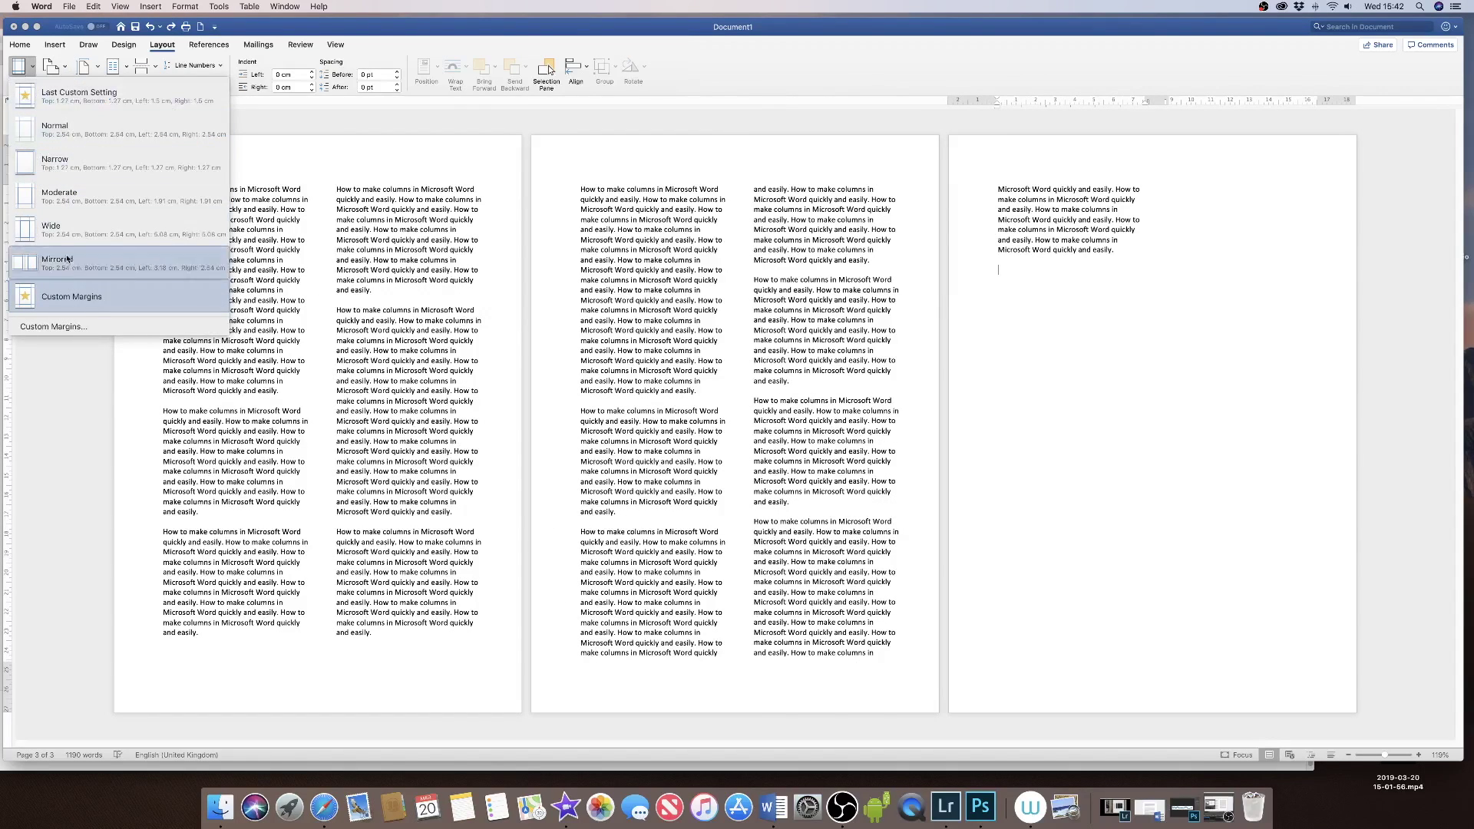
click(71, 330)
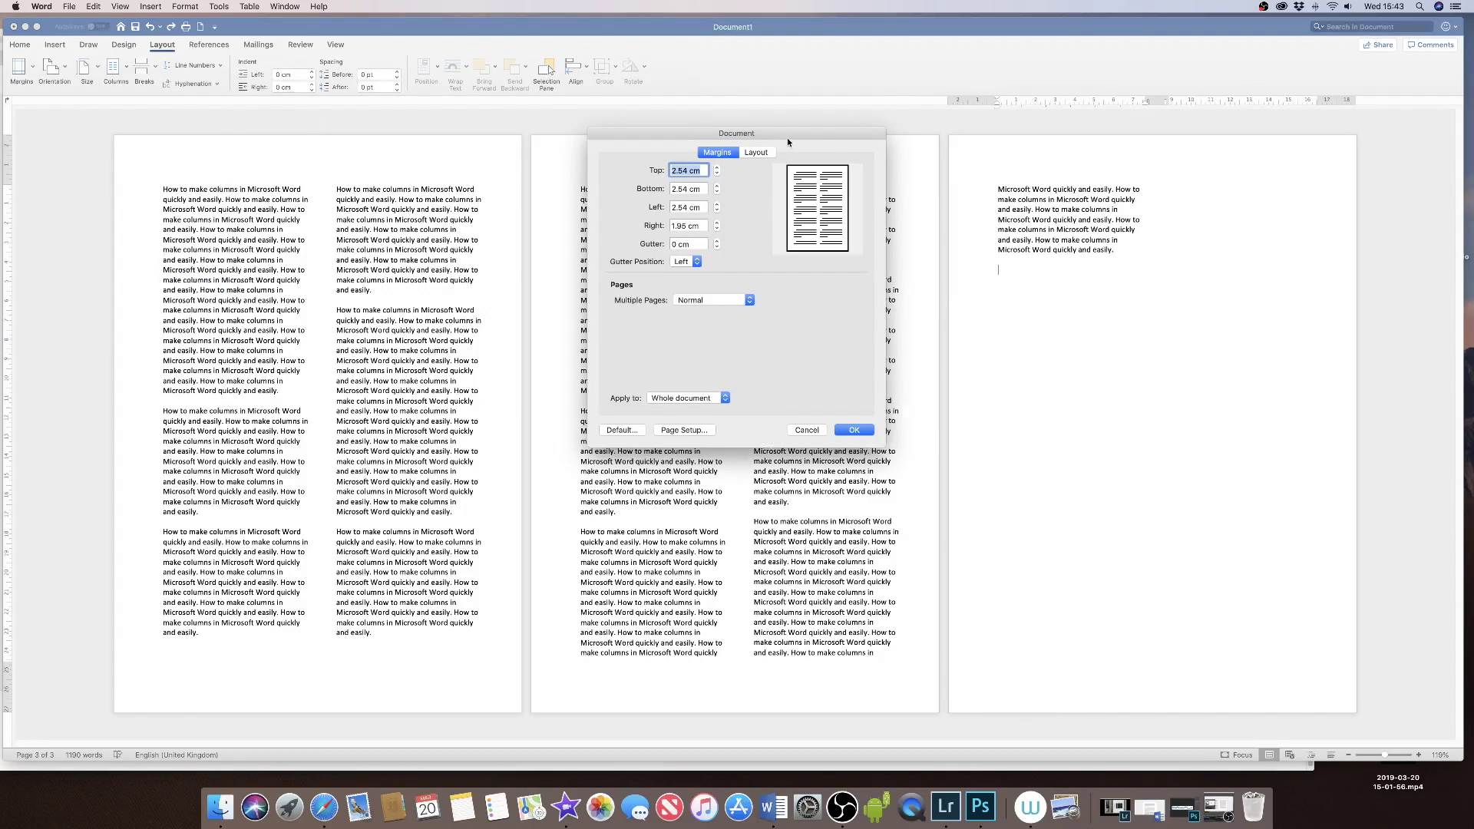
Step: Set the left and right page margins to 1.5 cm in the Document dialog
drag(790, 137, 1182, 326)
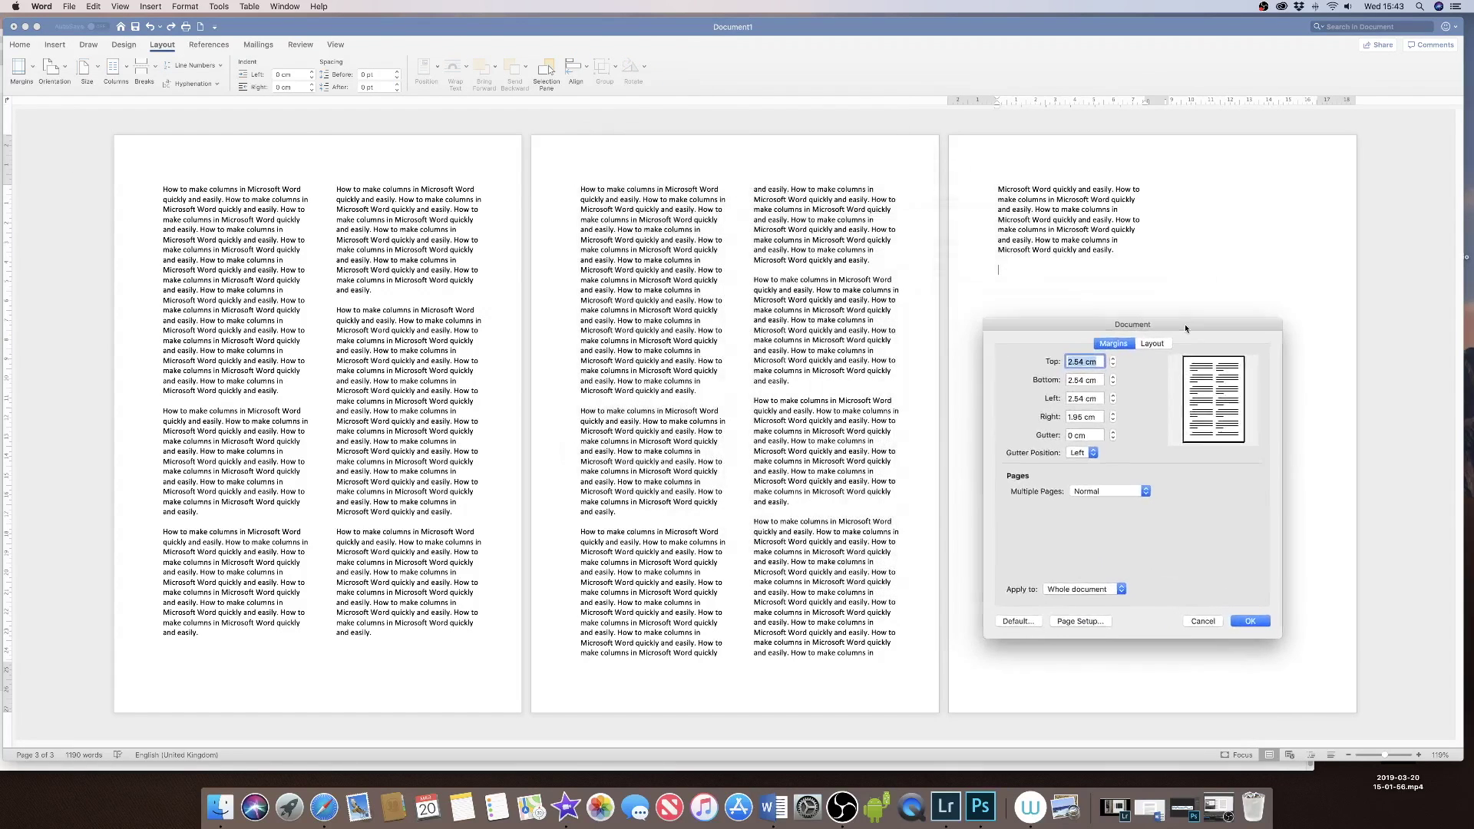
click(1081, 396)
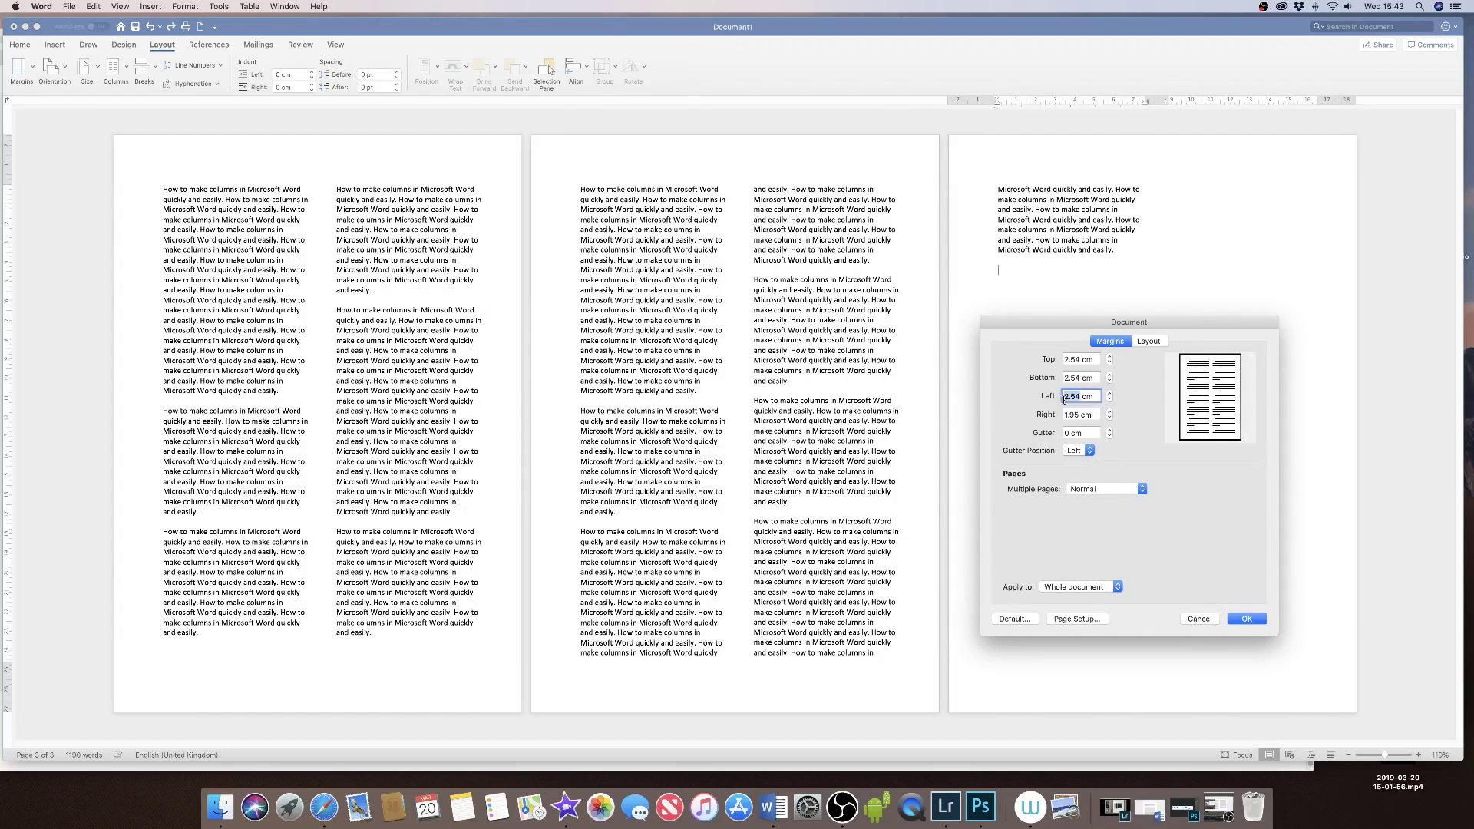
key(BackSpace)
key(BackSpace)
key(BackSpace)
key(BackSpace)
text(1)
text(.5)
click(1078, 415)
key(BackSpace)
key(BackSpace)
key(BackSpace)
text(.5)
click(1248, 620)
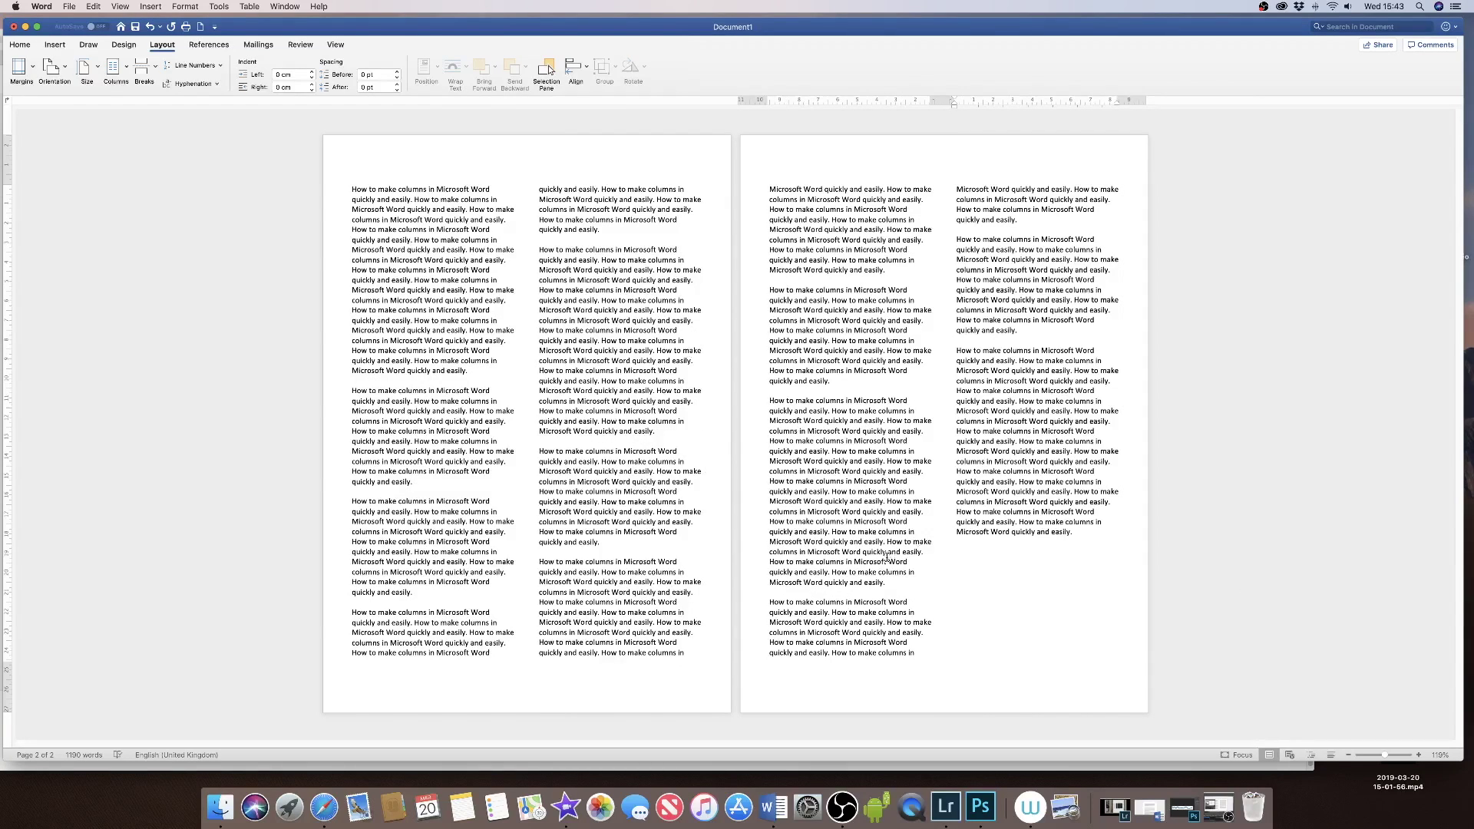
Step: Undo the margin change and set the third paragraph on page 2 in two columns
key(super+z)
key(super+z)
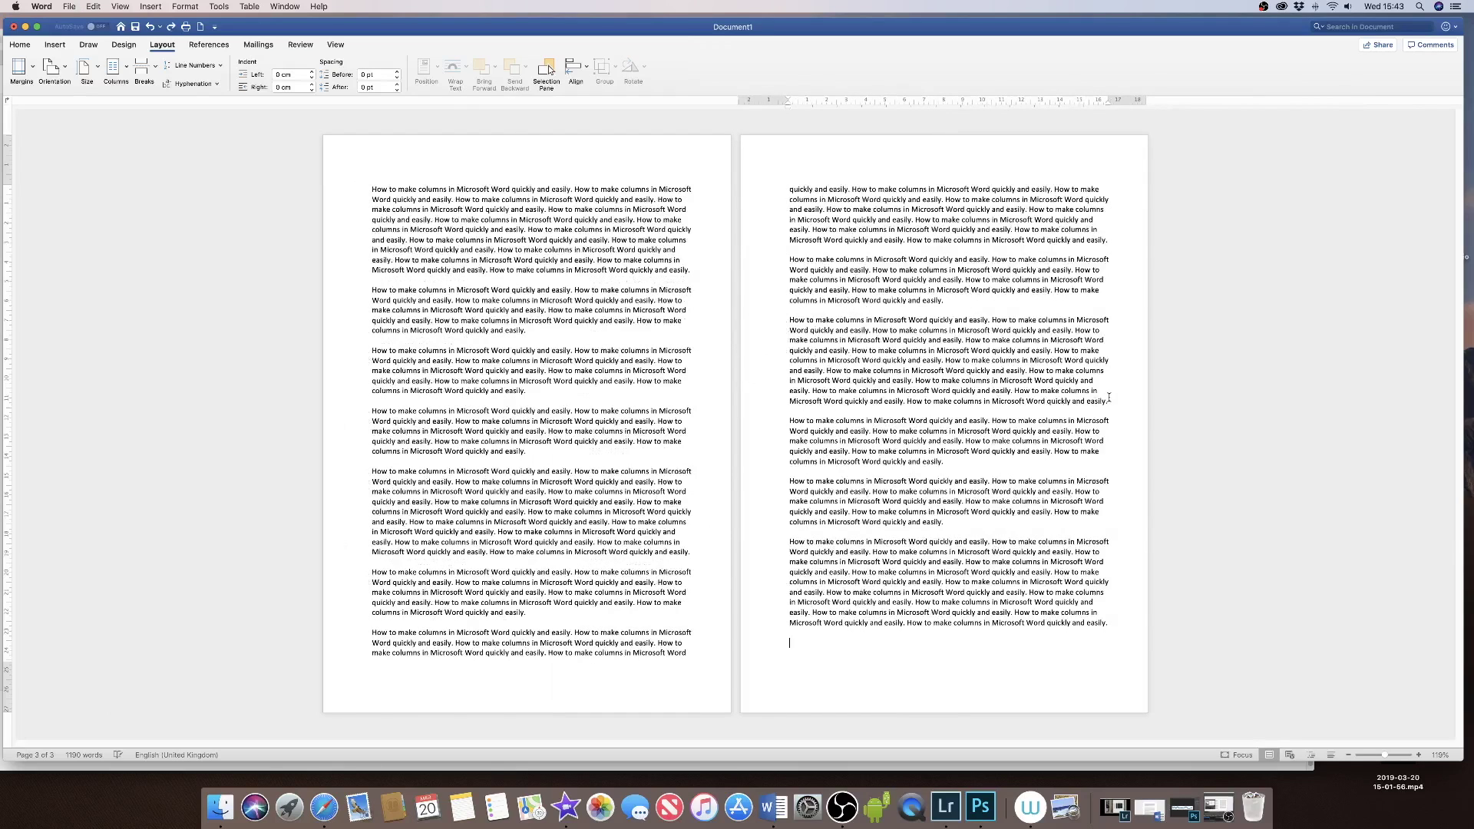
drag(1109, 397, 797, 320)
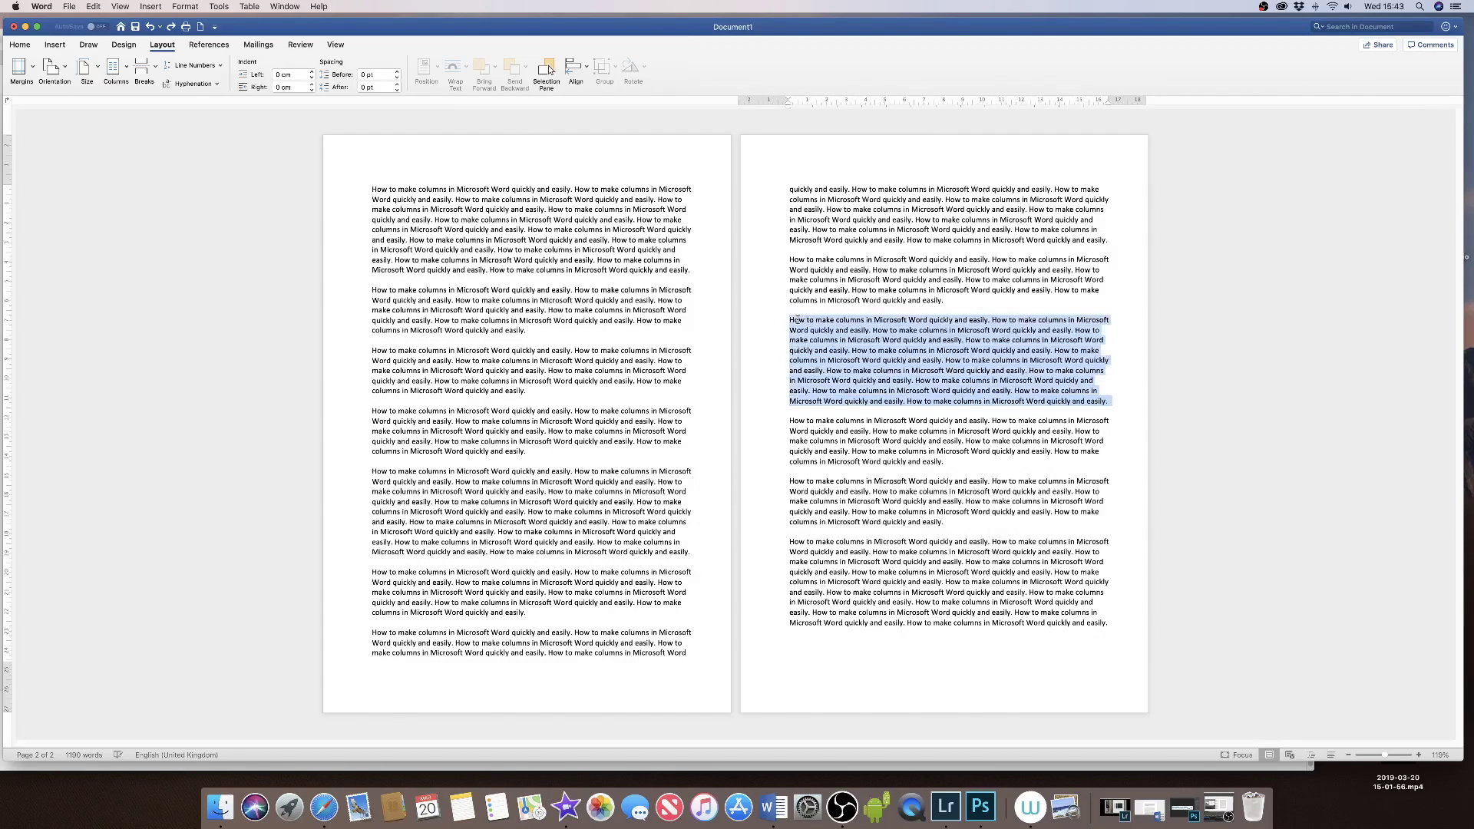
click(123, 69)
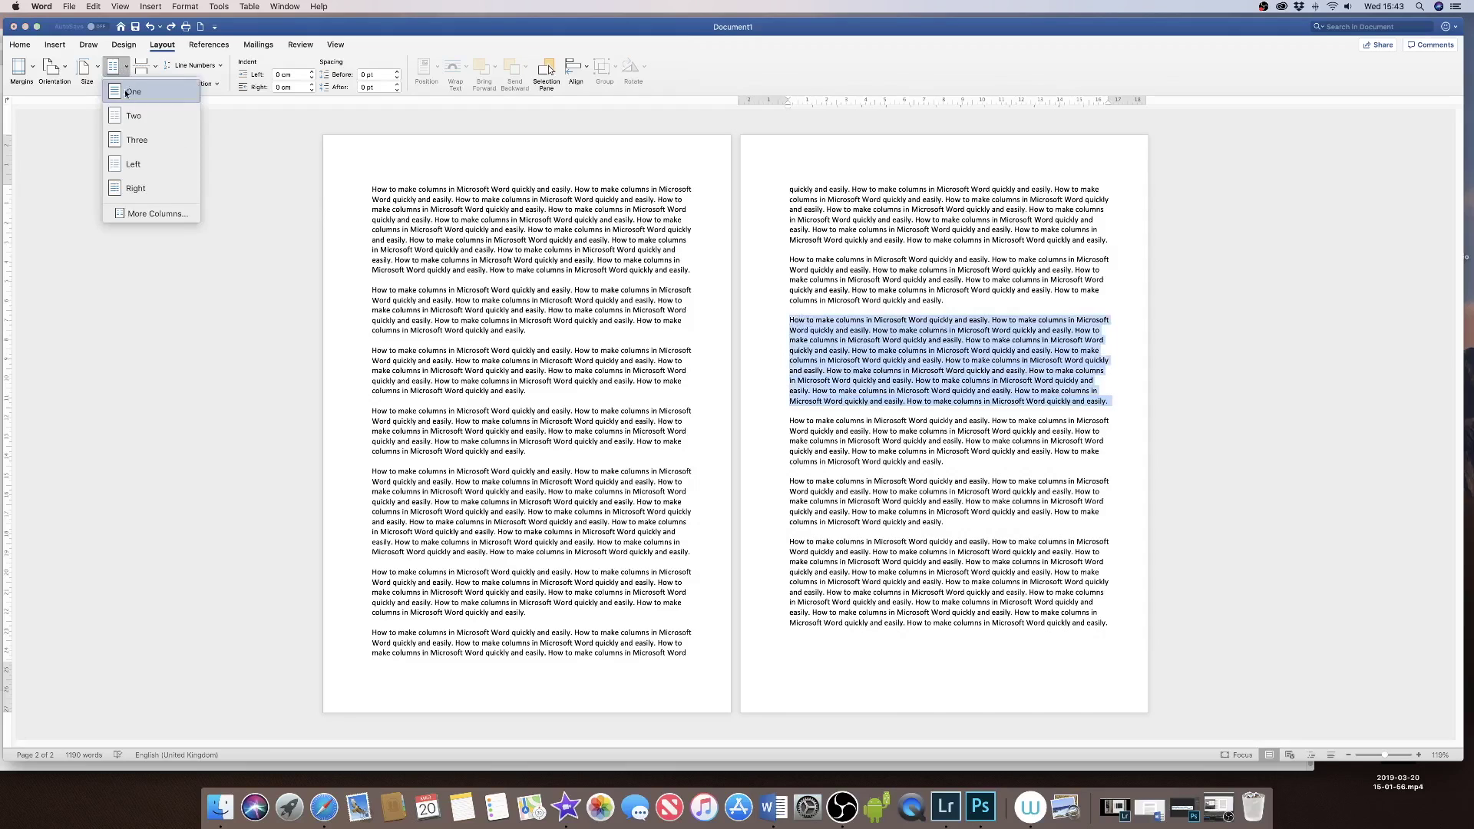
click(133, 115)
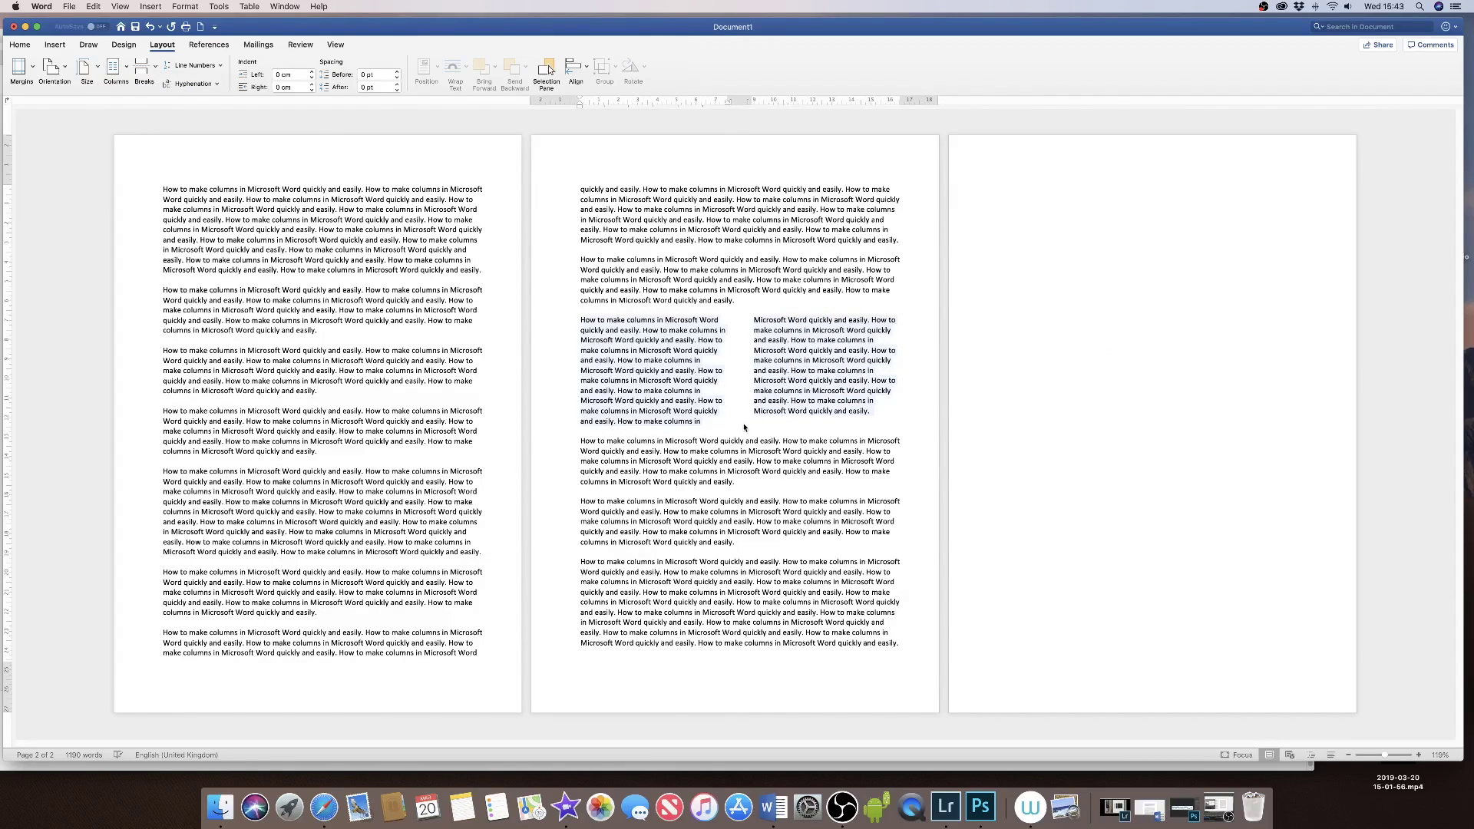
Step: Turn the second paragraph's closing sentences red, then back to black
drag(734, 300, 759, 280)
key(super+c)
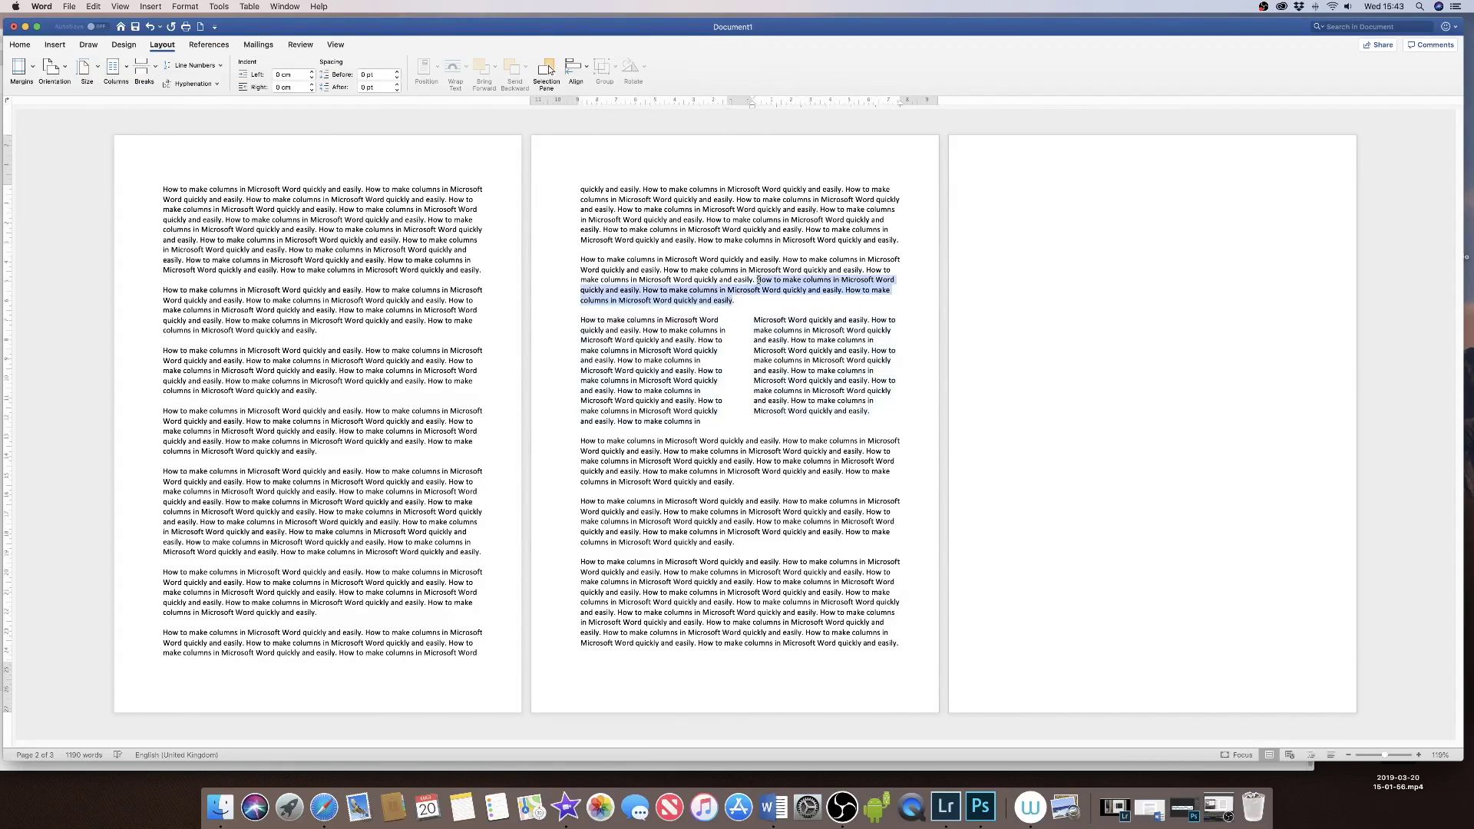
click(27, 46)
click(228, 82)
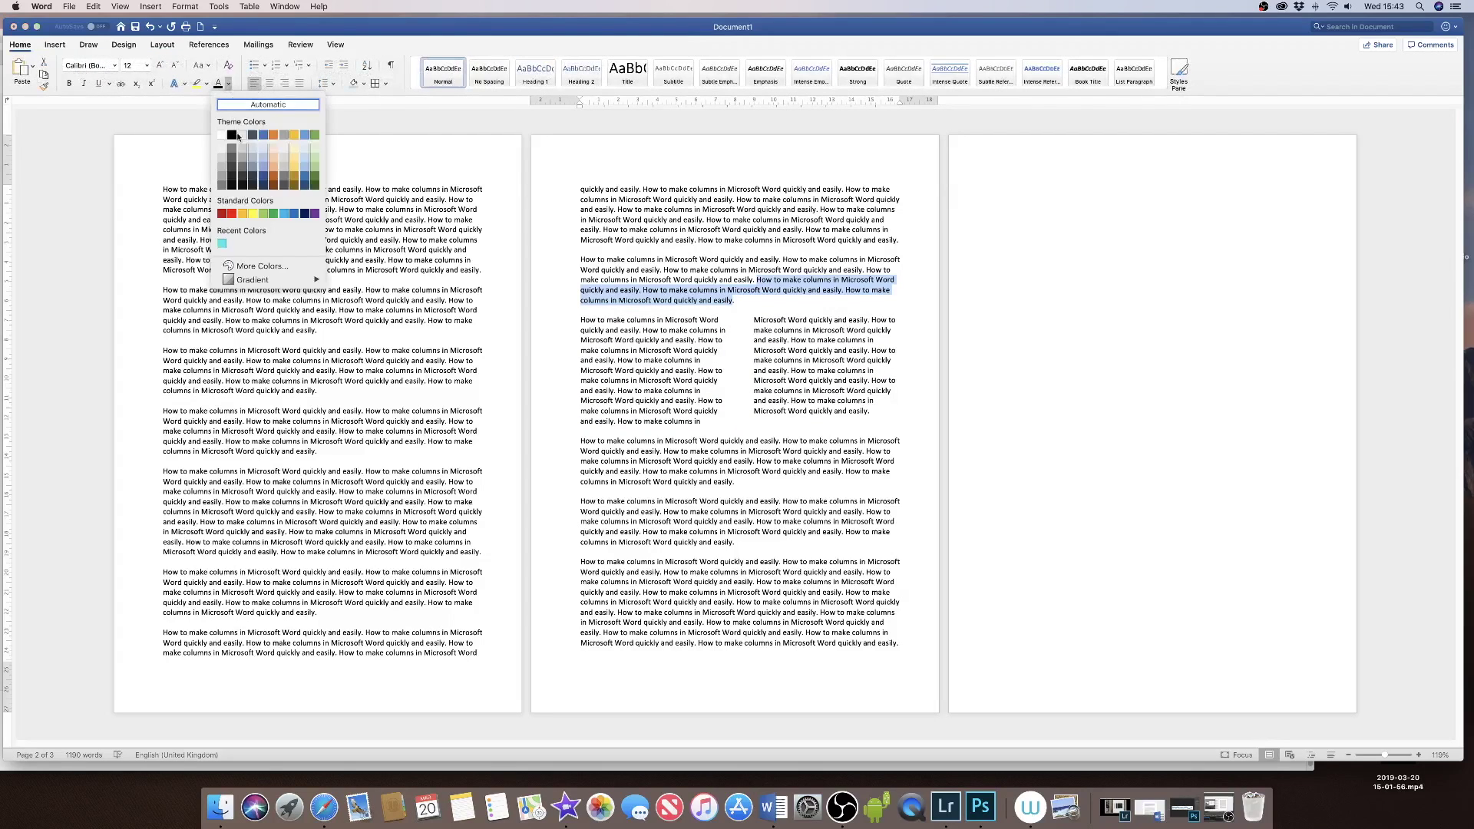
click(232, 212)
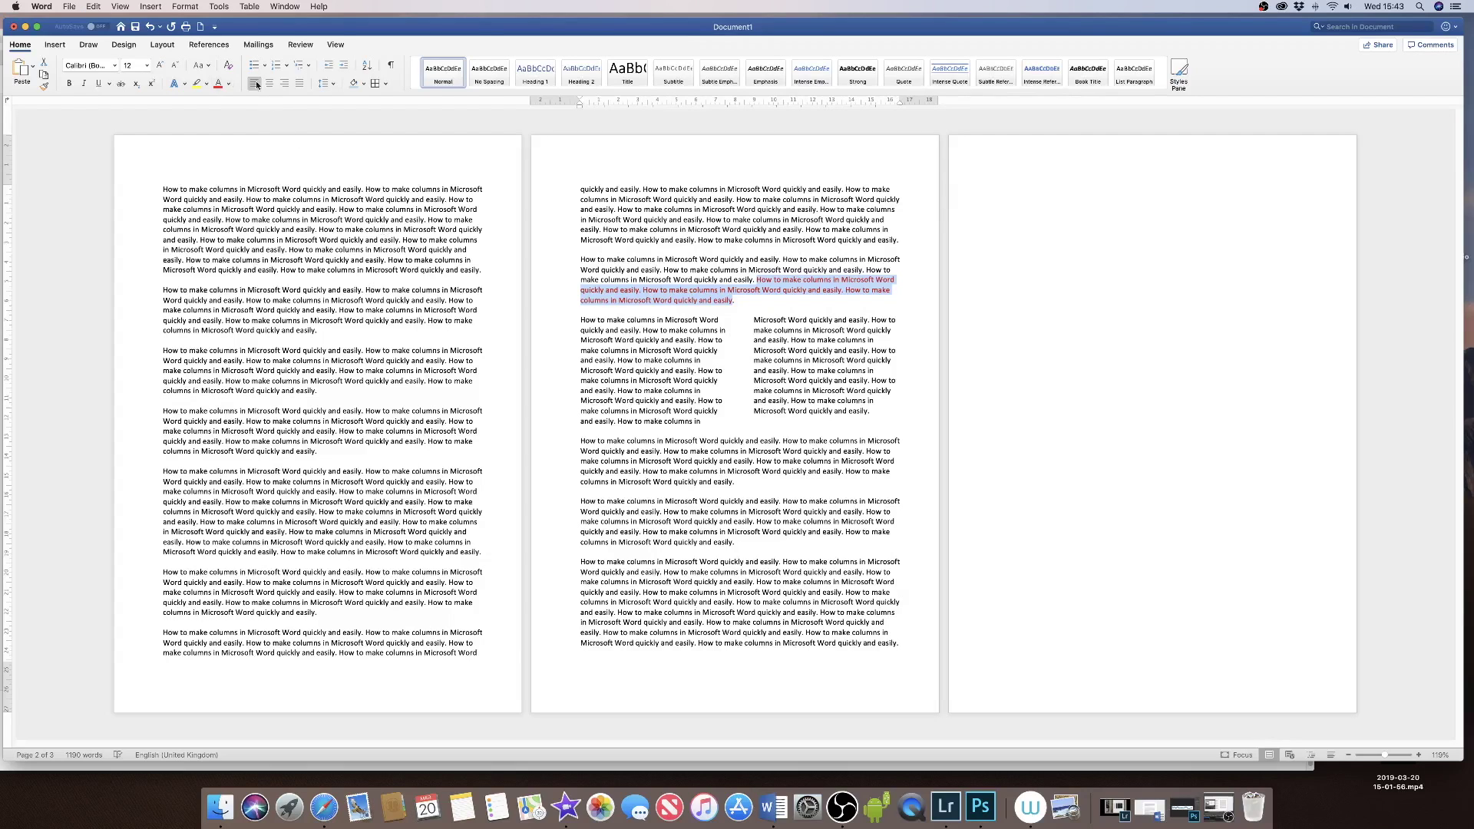
click(228, 83)
click(234, 134)
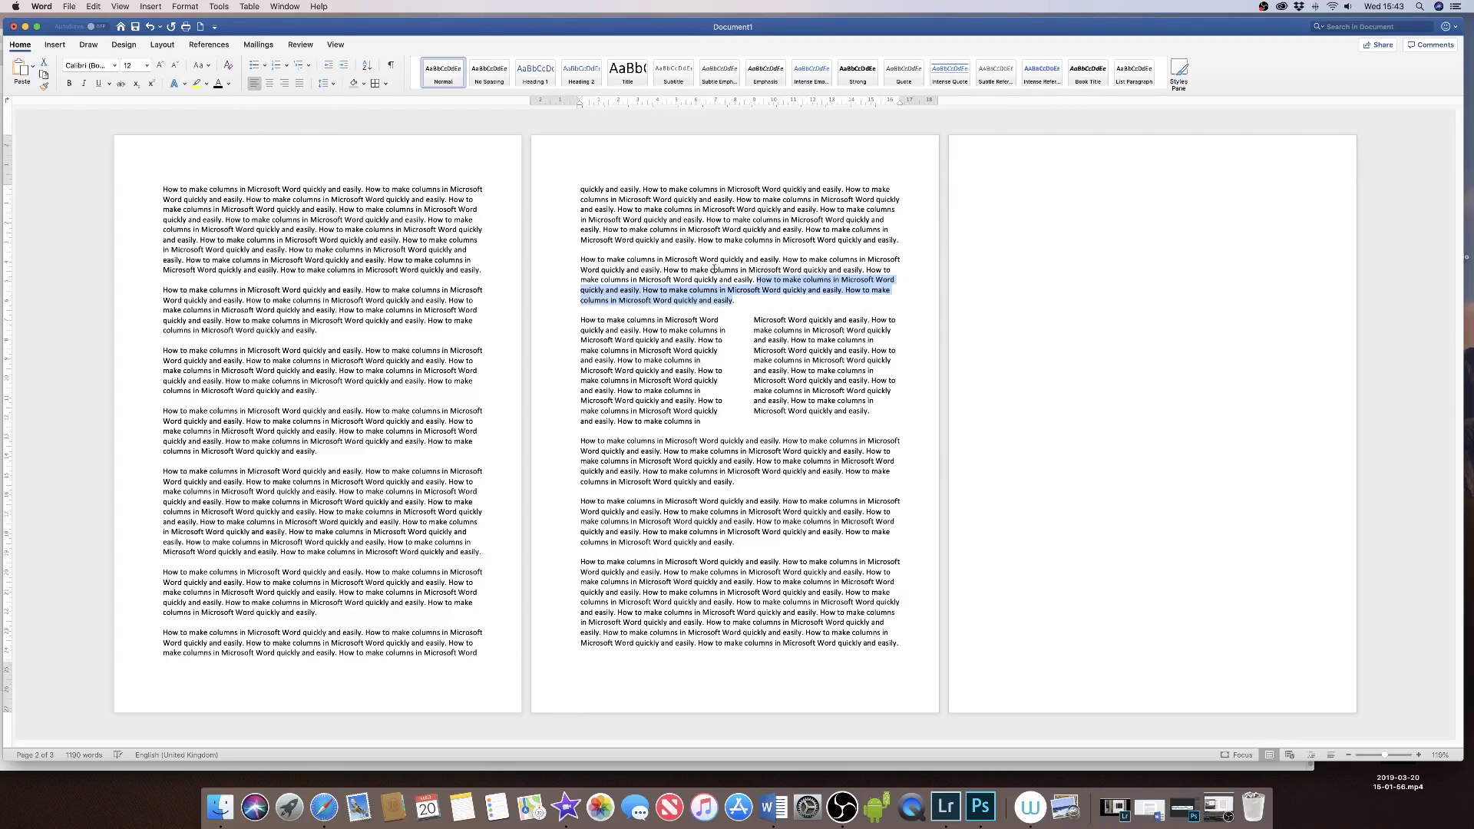
Step: Paste the red sentences after 'easily.' at the paragraph end, then undo the paste
click(749, 302)
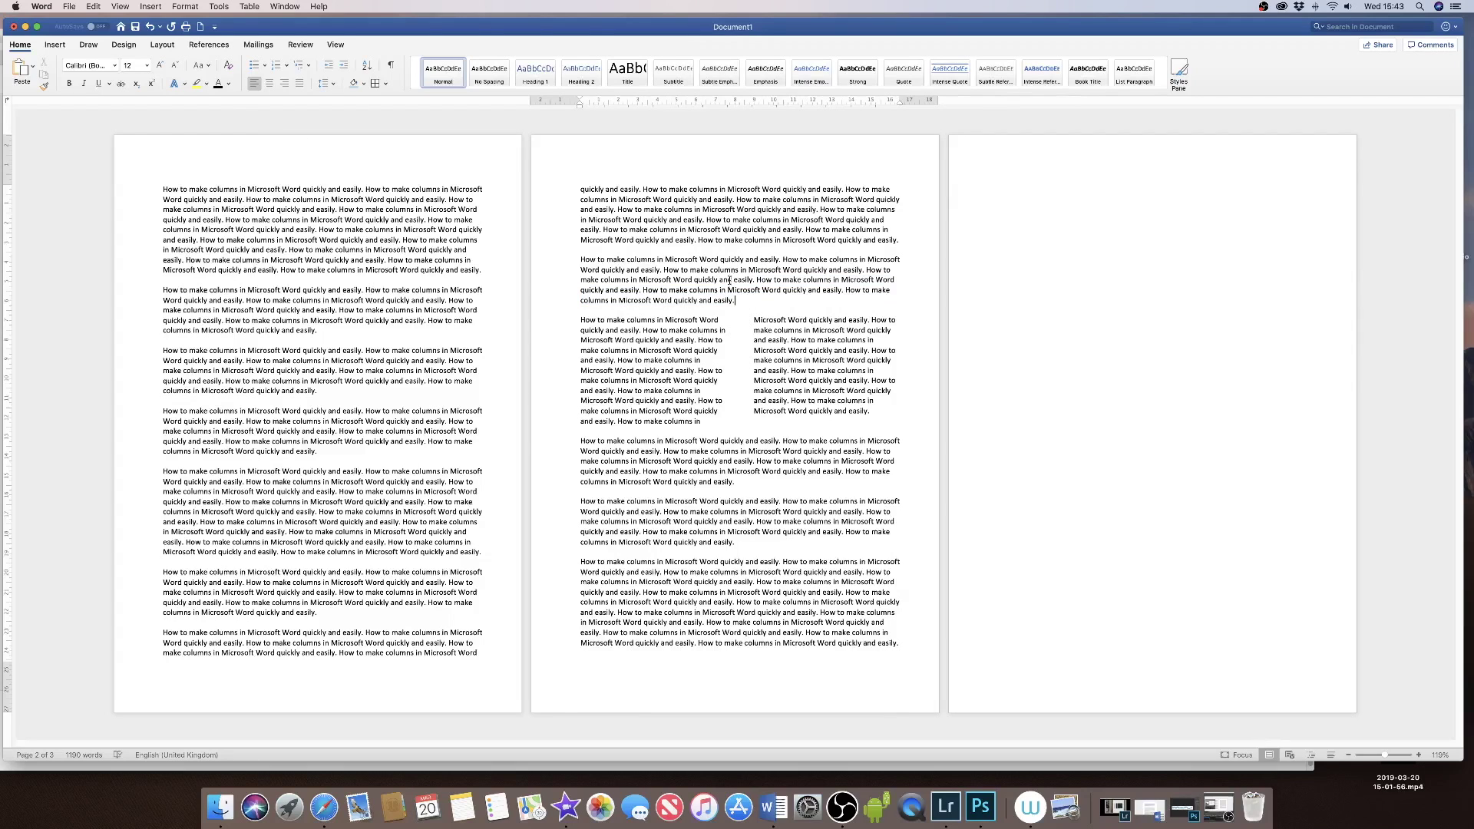
text(How to make columns in Microsoft Word quickly and easily. How to make columns in Microsoft Word quickly and easily. How to make columns in Microsoft Word quickly and easily How to make columns in Microsoft Word quickly and easily. How to make columns in Microsoft Word quickly and easily. How to make columns in Microsoft Word quickly and easily)
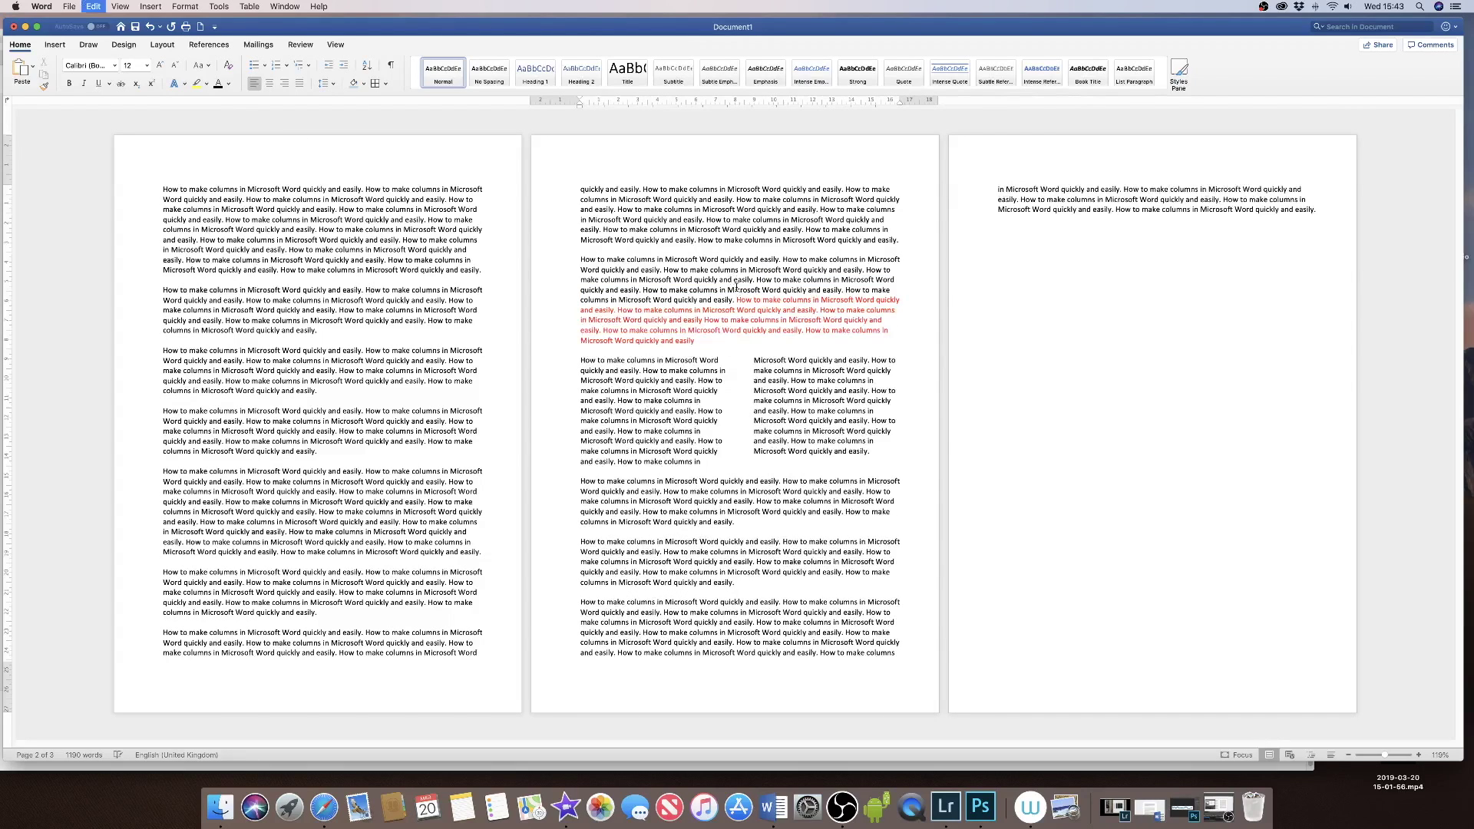
key(super+v)
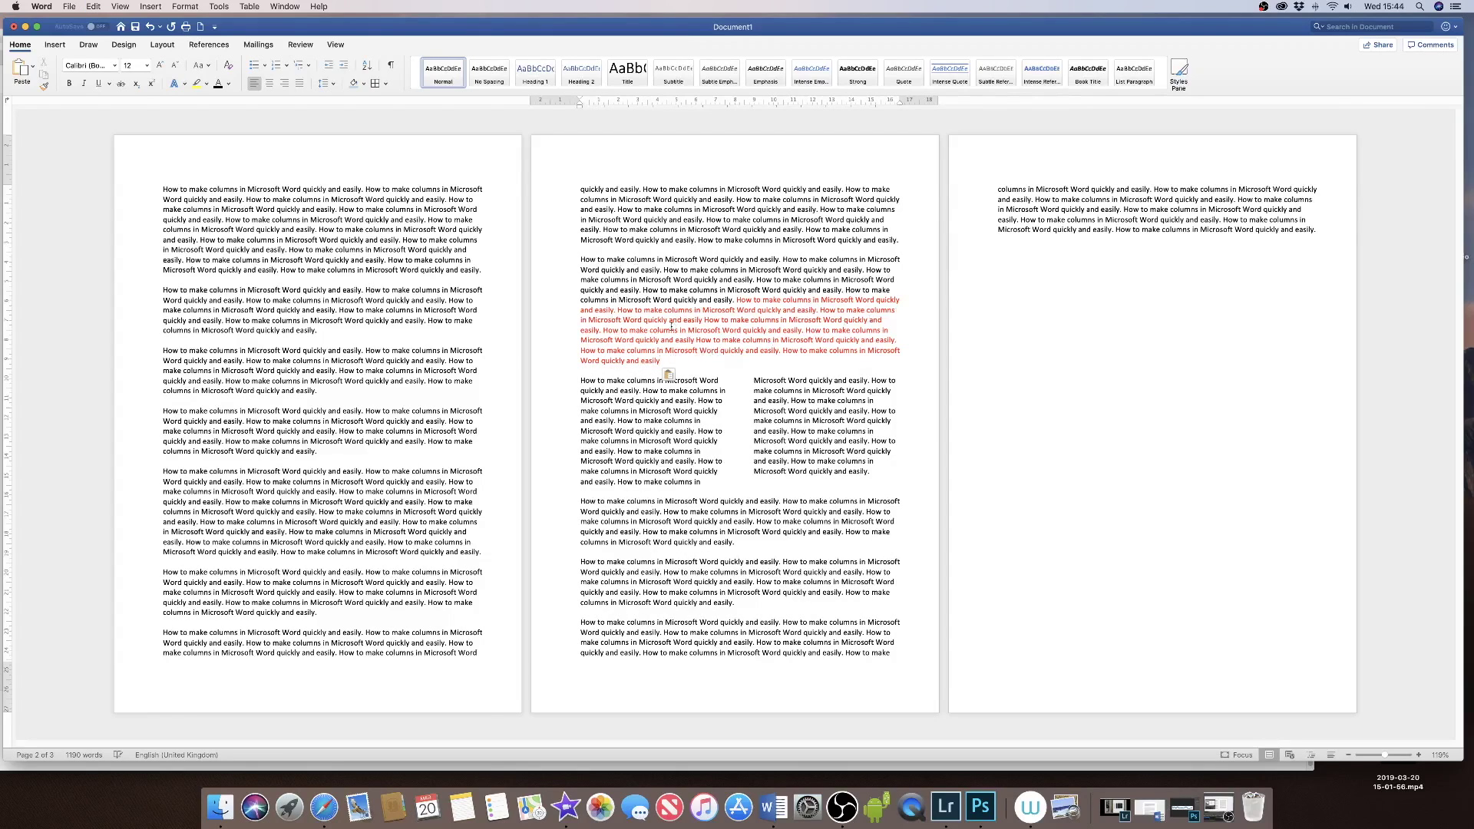
key(super+z)
key(super+z)
key(super+z)
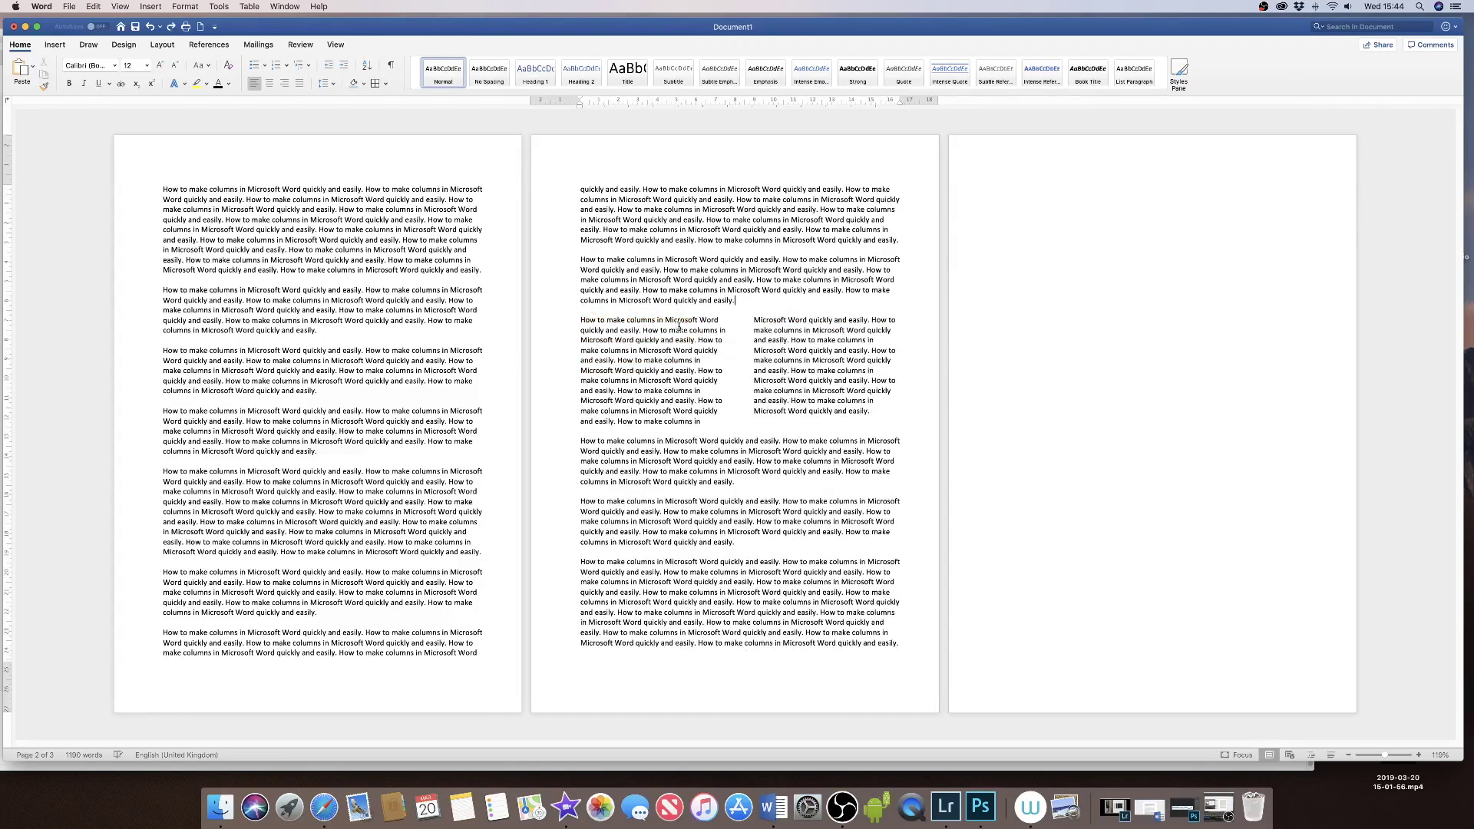
Step: Paste copies of the red sentences into the two-column section to fill its right column
click(699, 402)
text(How to make columns in Microsoft Word quickly and easily. How to make columns in Microsoft Word quickly and easily. How to make columns in Microsoft Word quickly and easily How to make columns in Microsoft Word quickly and easily. How to make columns in Microsoft Word quickly and easily. How to make columns in Microsoft Word quickly and easily)
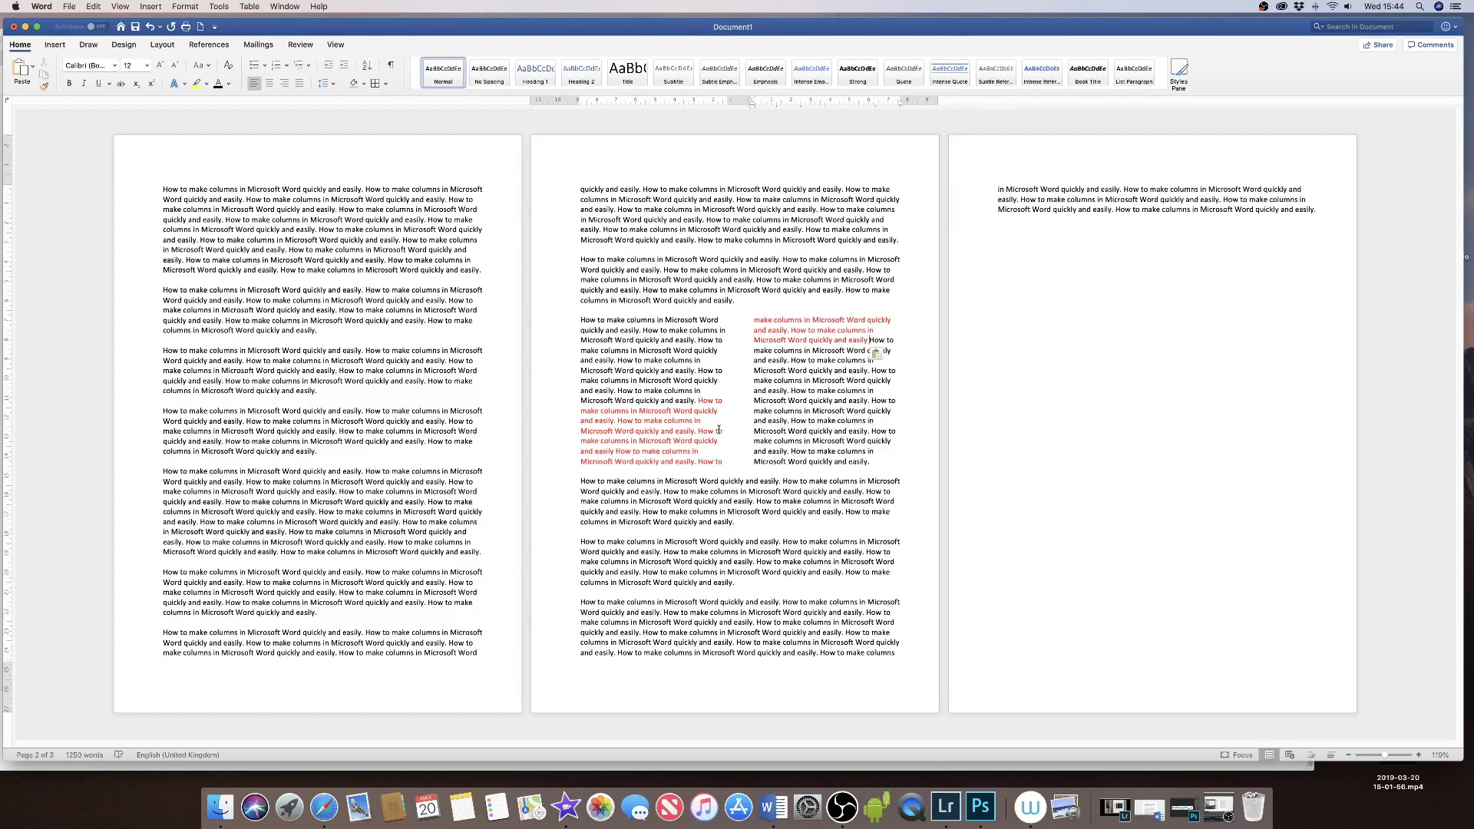
text(How to make columns in Microsoft Word quickly and easily. How to make columns in Microsoft Word quickly and easily. How to make columns in Microsoft Word quickly and easily)
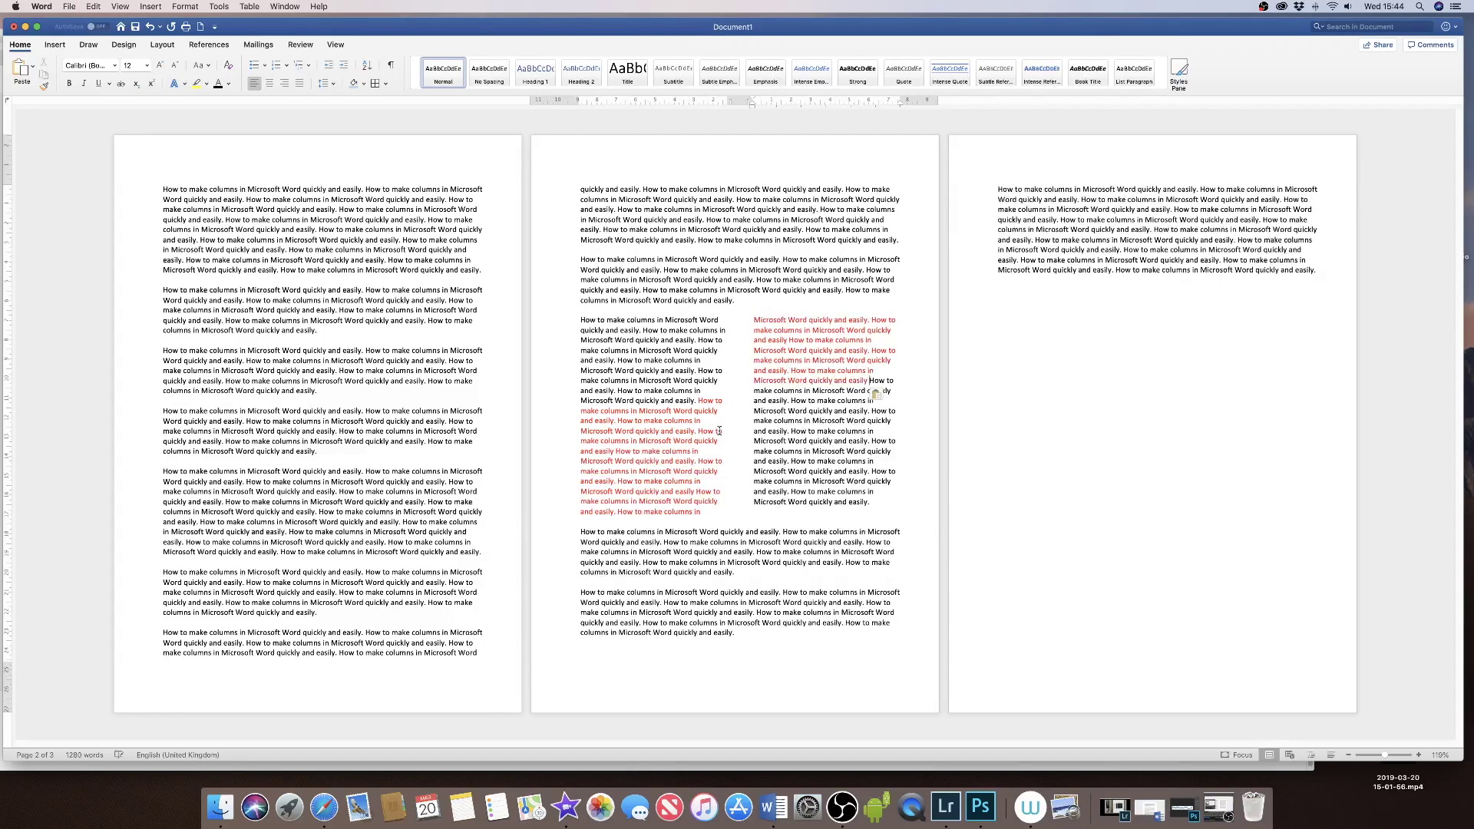
text(How to make columns in Microsoft Word quickly and easily. How to make columns in Microsoft Word quickly and easily. How to make columns in Microsoft Word quickly and easily)
text(How to make columns in Microsoft Word quickly and easily. How to make columns in Microsoft Word quickly and easily. How to make columns in Microsoft Word quickly and easily)
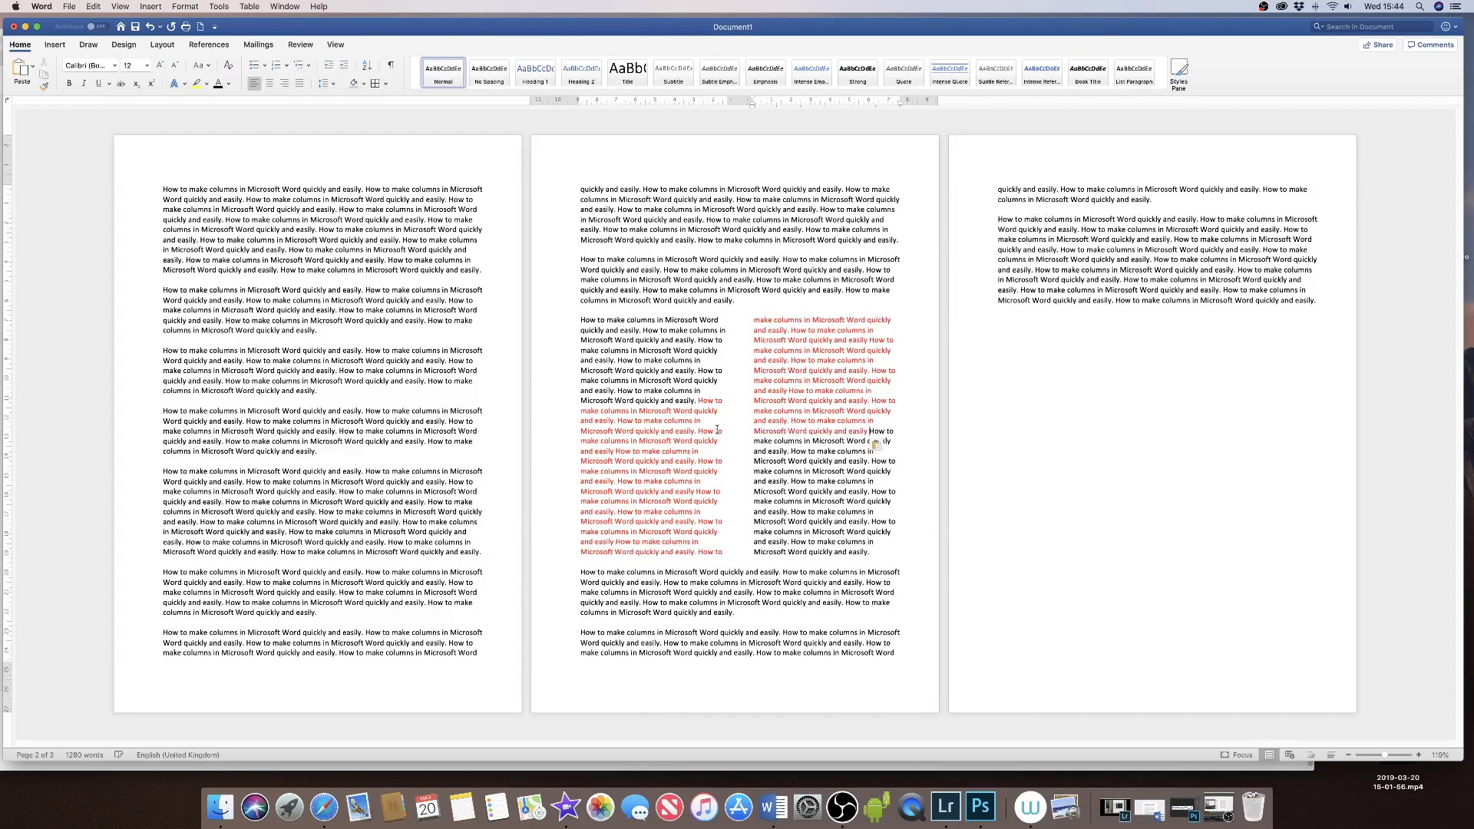
key(super+z)
key(super+z)
key(super+z)
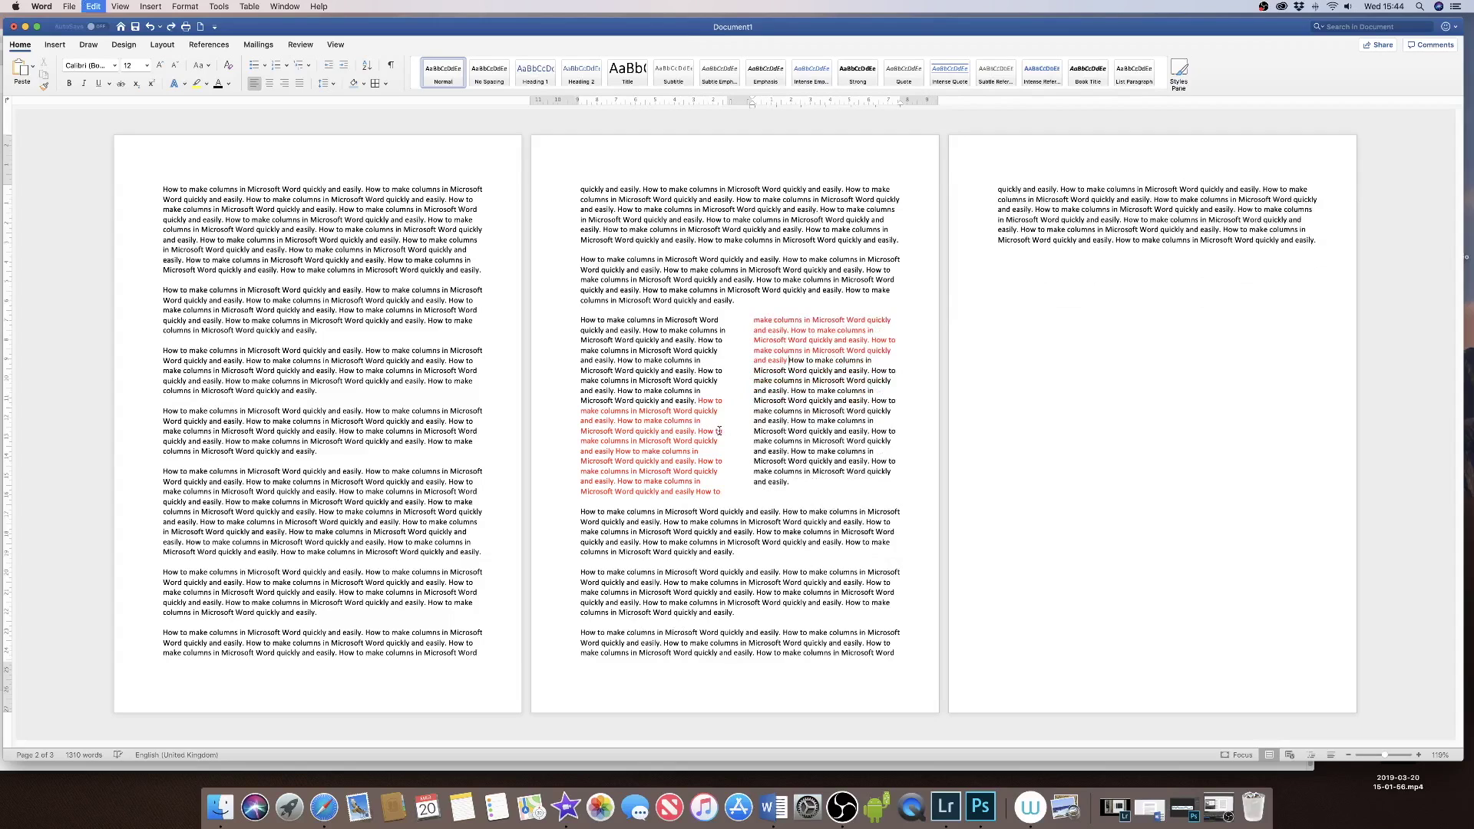
key(super+z)
key(super+z)
key(super+z)
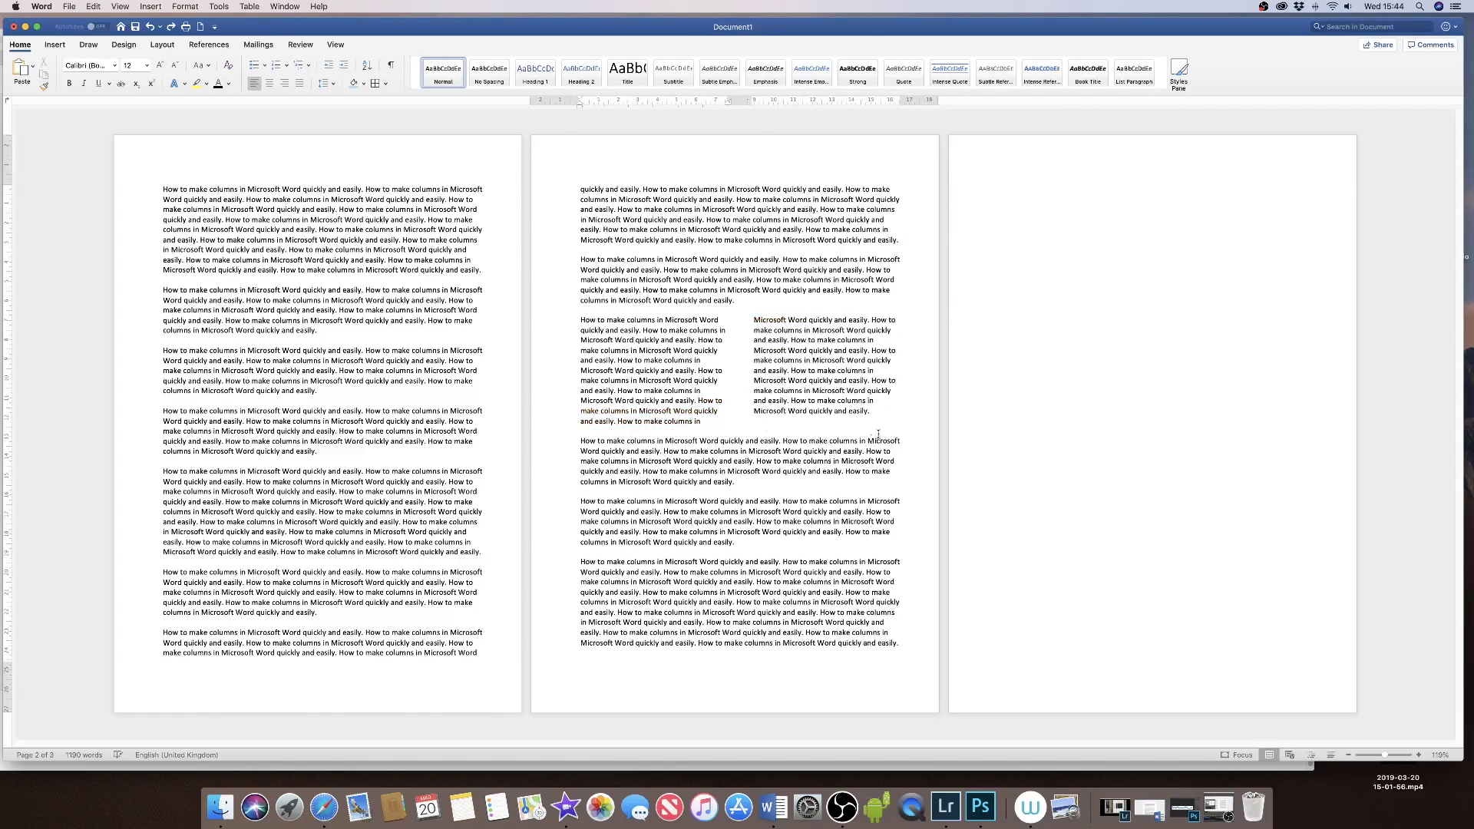
text(How to make columns in Microsoft Word quickly and easily. How to make columns in Microsoft Word quickly and easily. How to make columns in Microsoft Word quickly and easily)
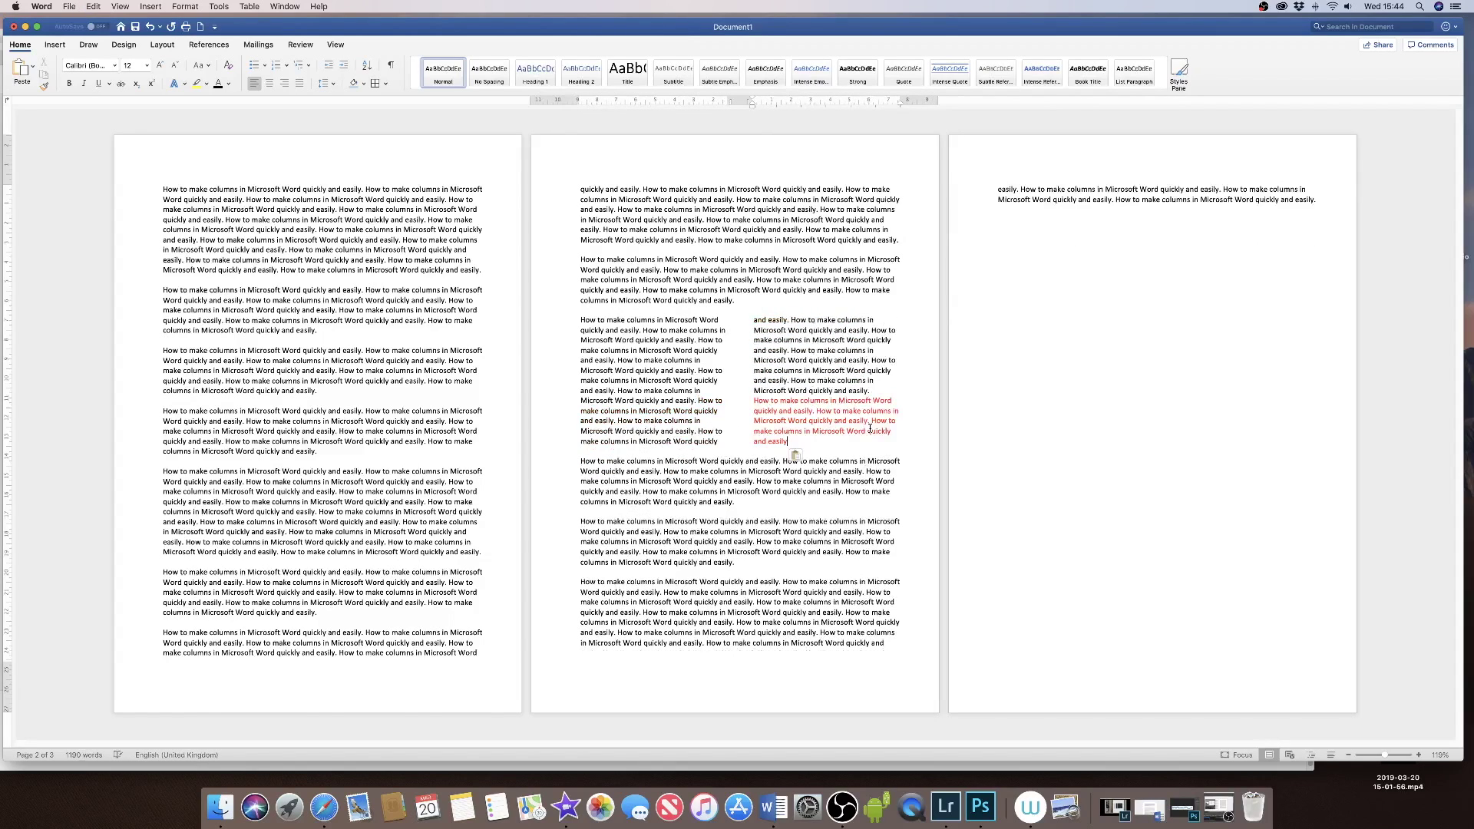
text(How to make columns in Microsoft Word quickly and easily. How to make columns in Microsoft Word quickly and easily. How to make columns in Microsoft Word quickly and easily)
text(How to make columns in Microsoft Word quickly and easily. How to make columns in Microsoft Word quickly and easily. How to make columns in Microsoft Word quickly and easily)
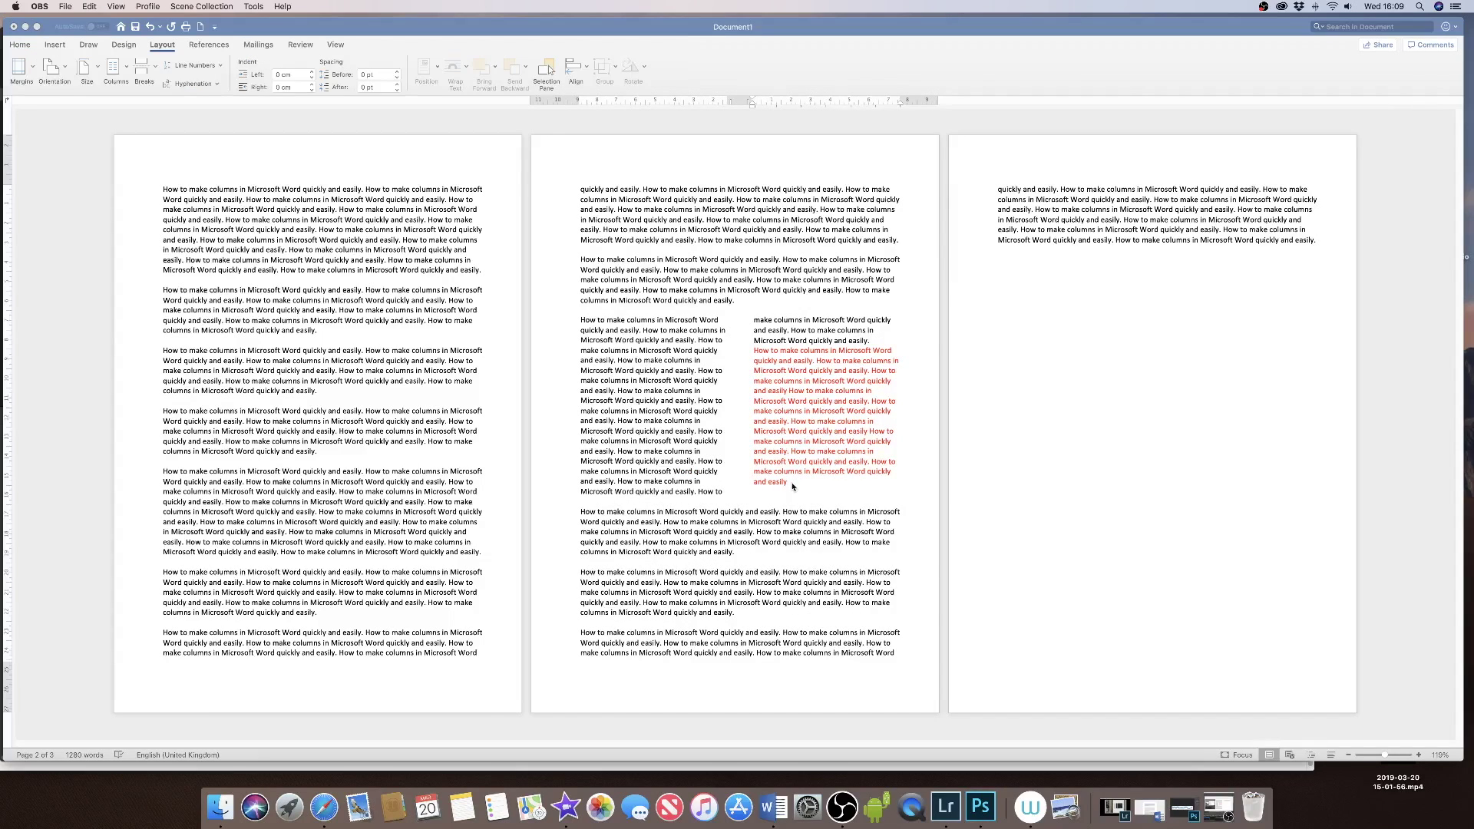
Step: Return the page-2 block to one column and add a blank line before the red paragraph
drag(791, 483, 591, 325)
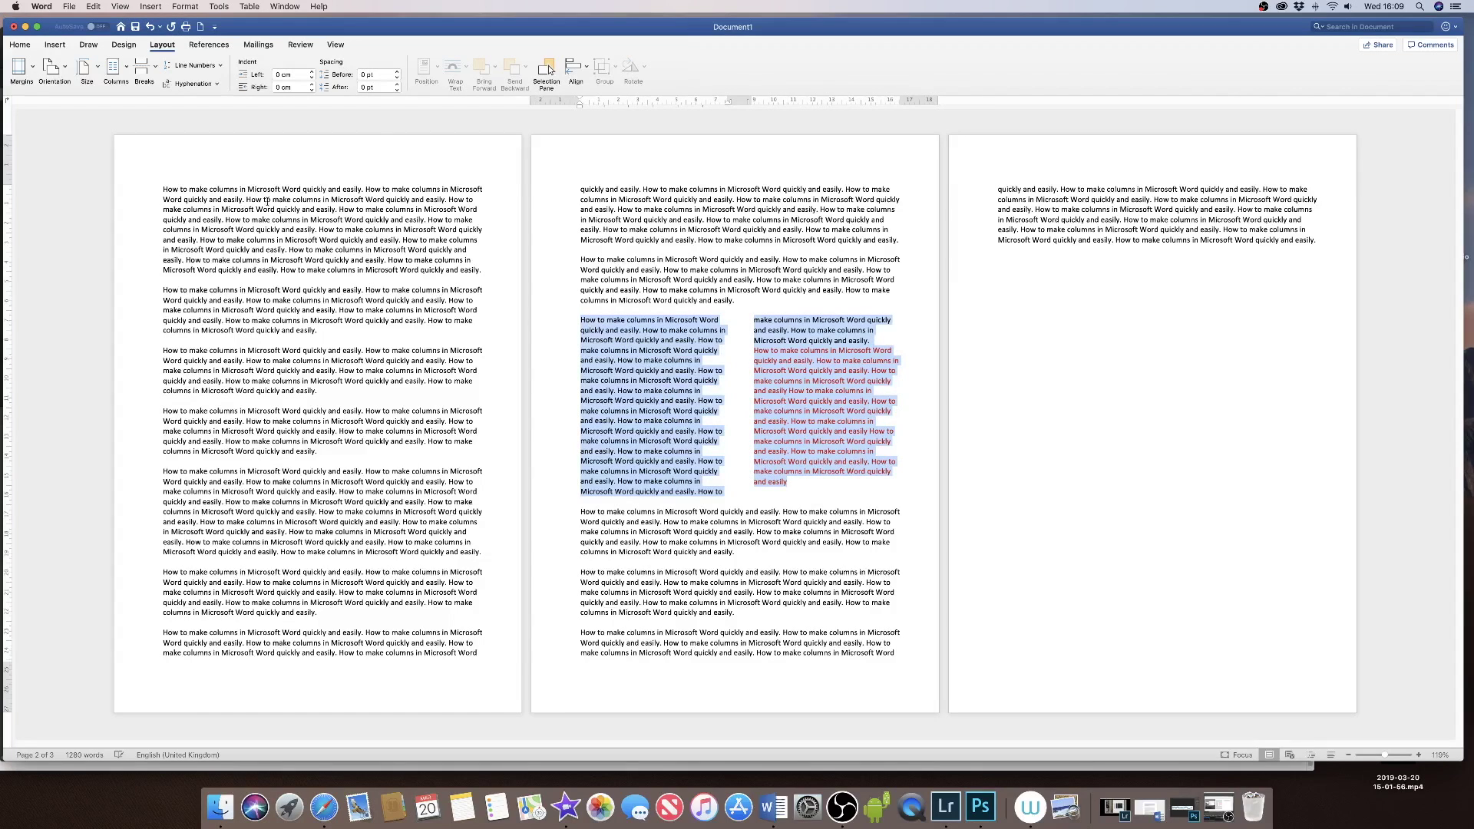
click(126, 71)
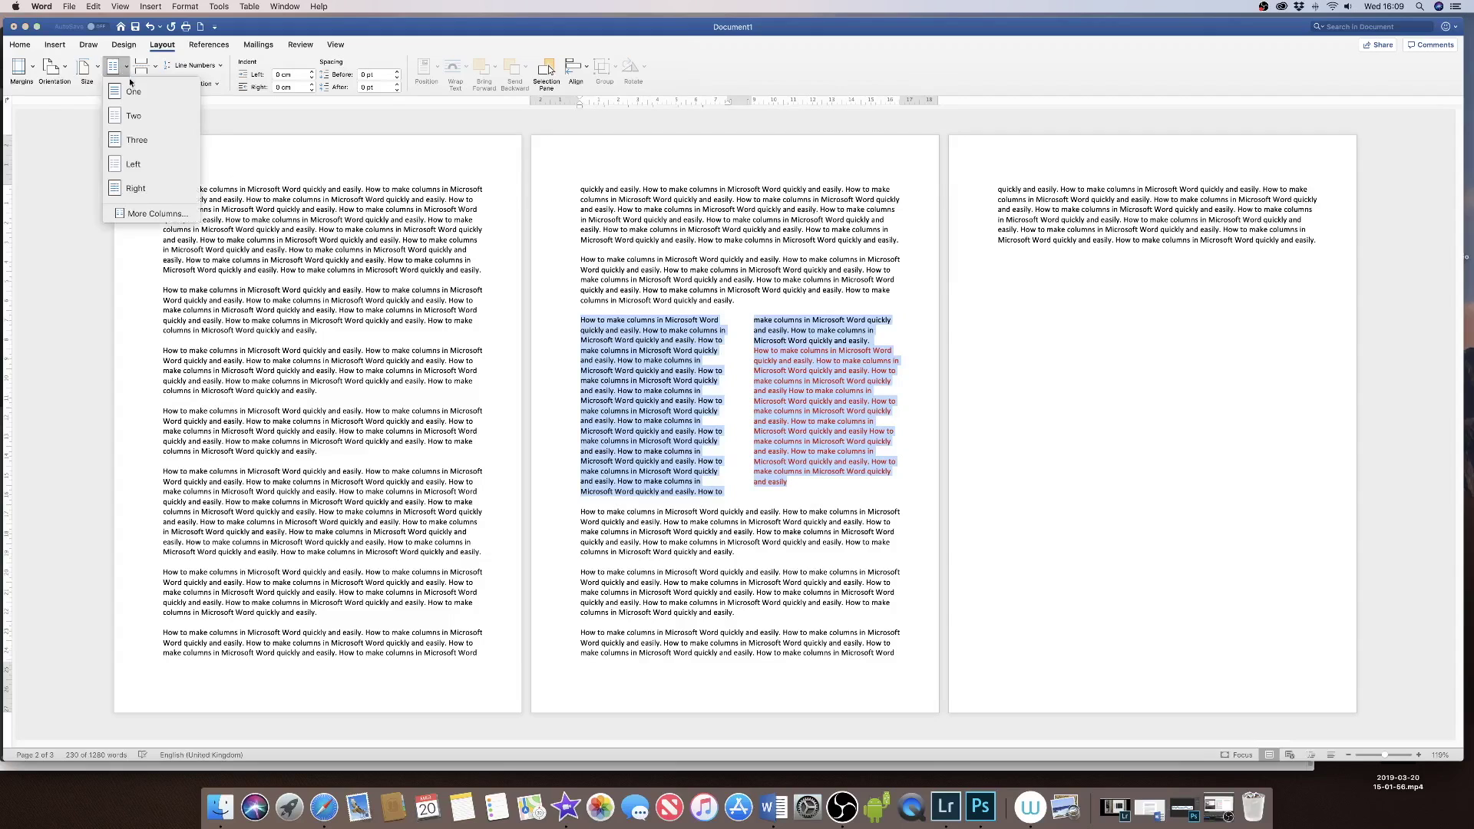
click(136, 95)
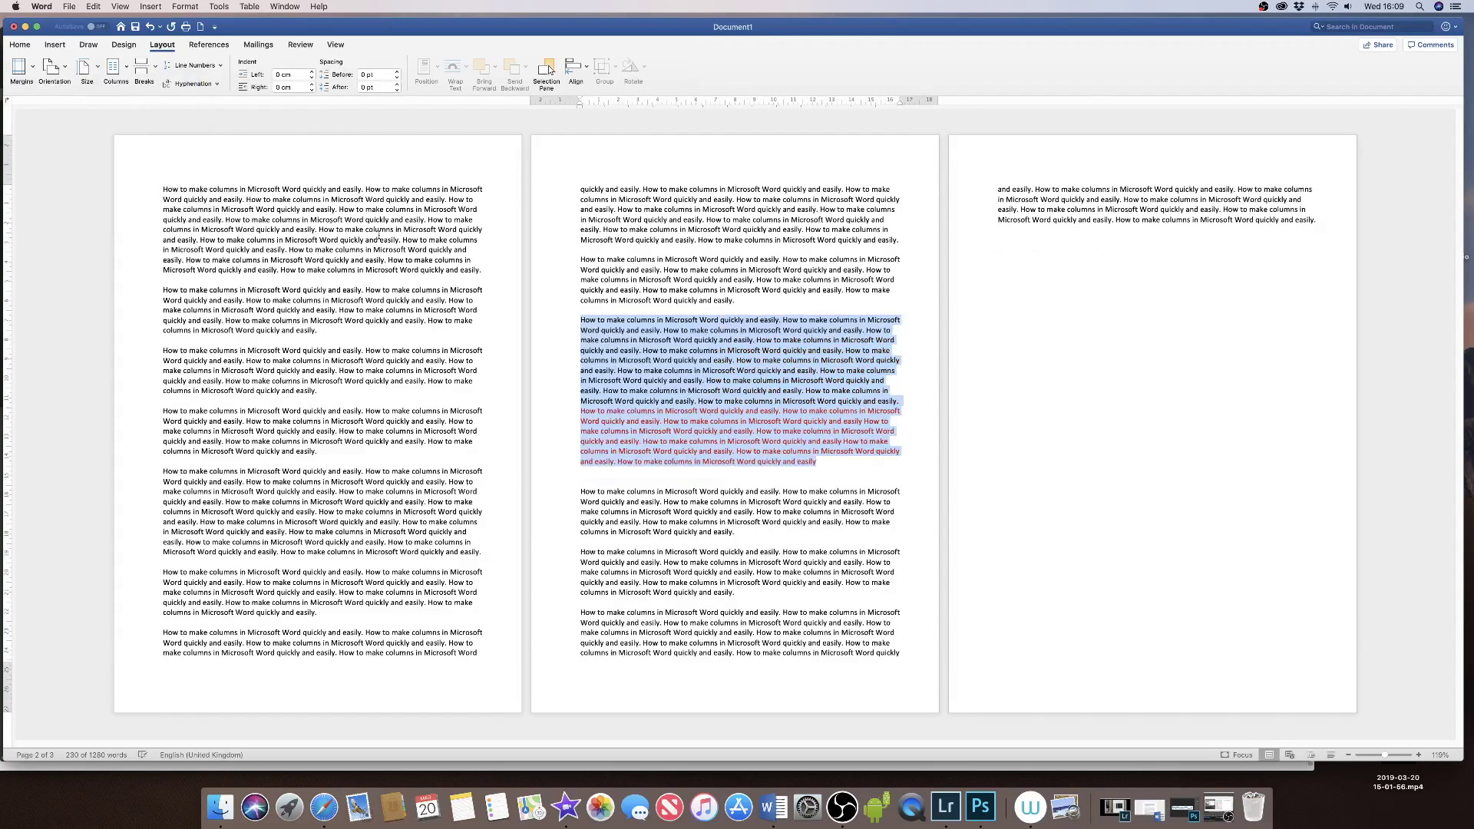
click(902, 400)
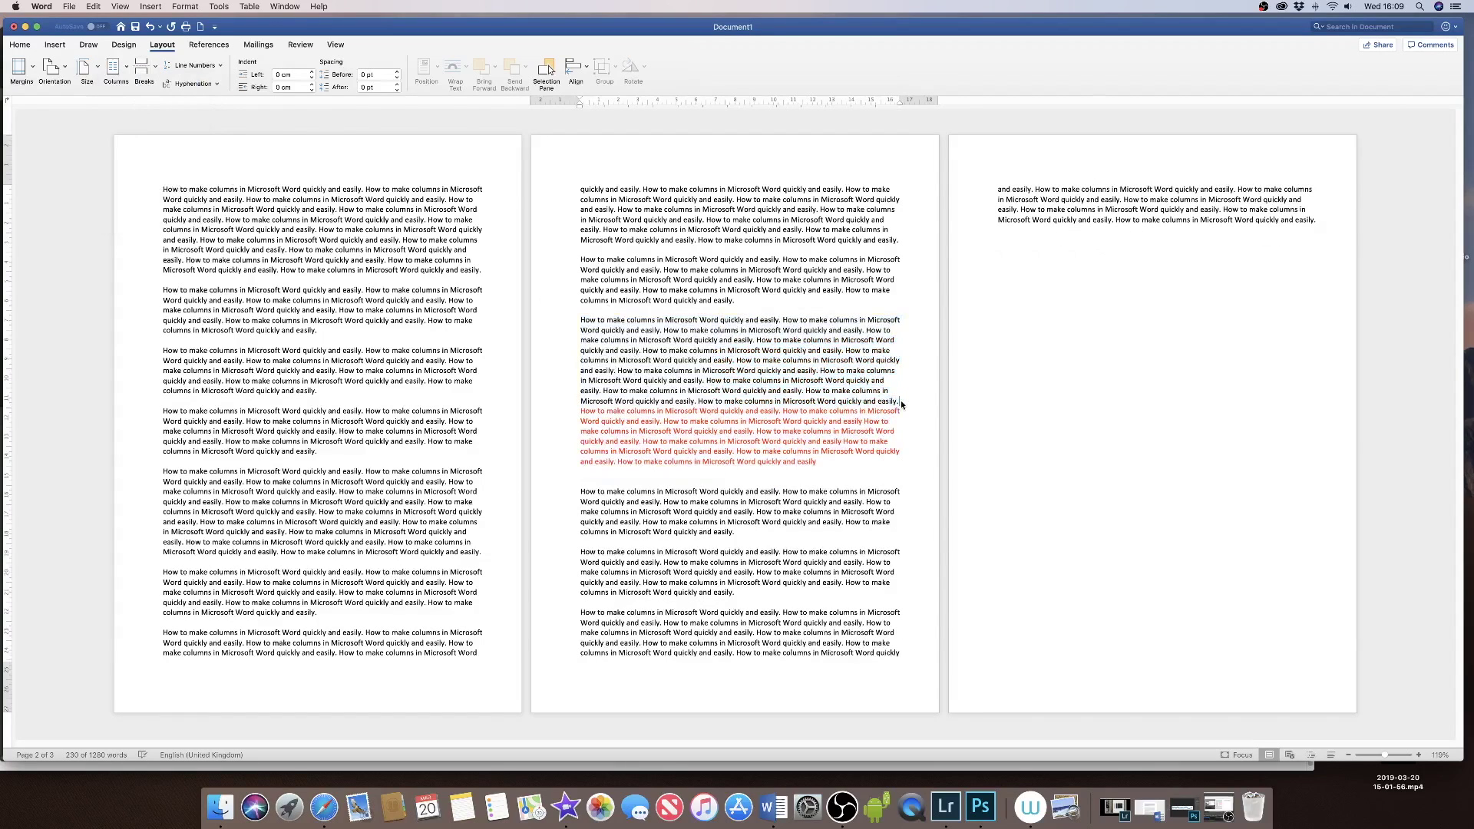
key(Return)
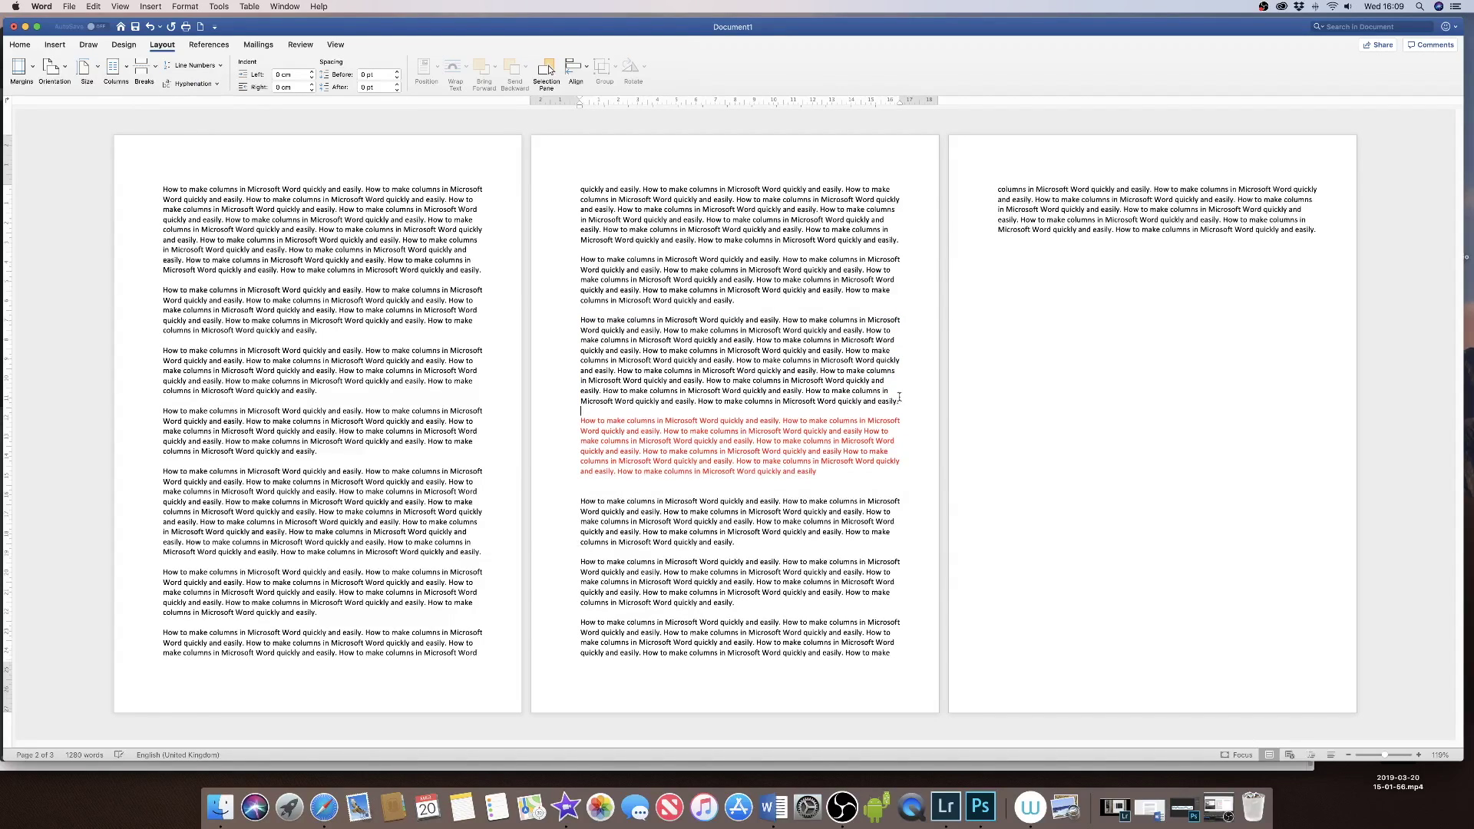
Step: Set only the black paragraph above the red text in two columns
drag(822, 477, 639, 451)
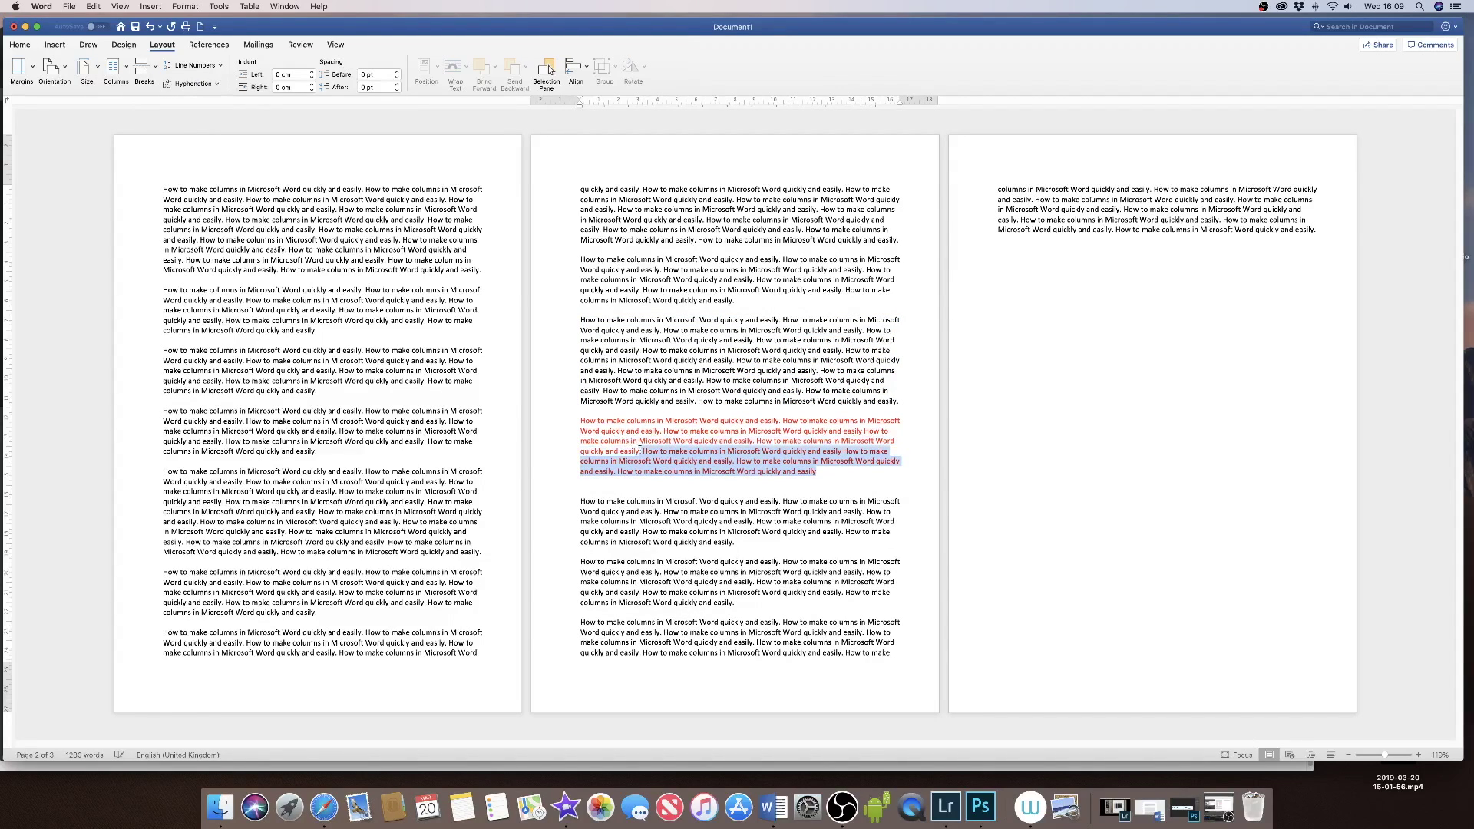
click(837, 473)
drag(900, 400, 588, 319)
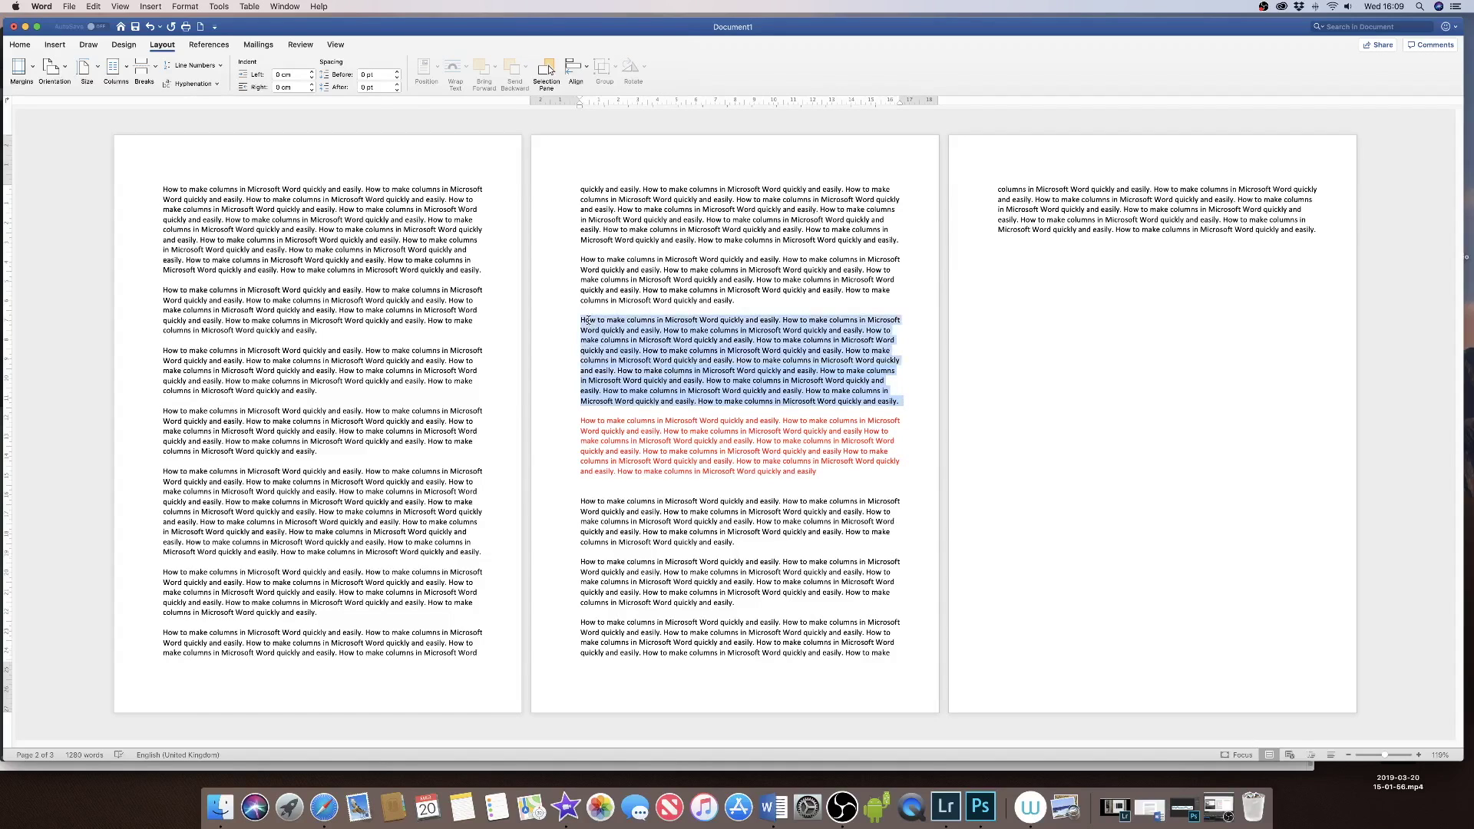
click(127, 72)
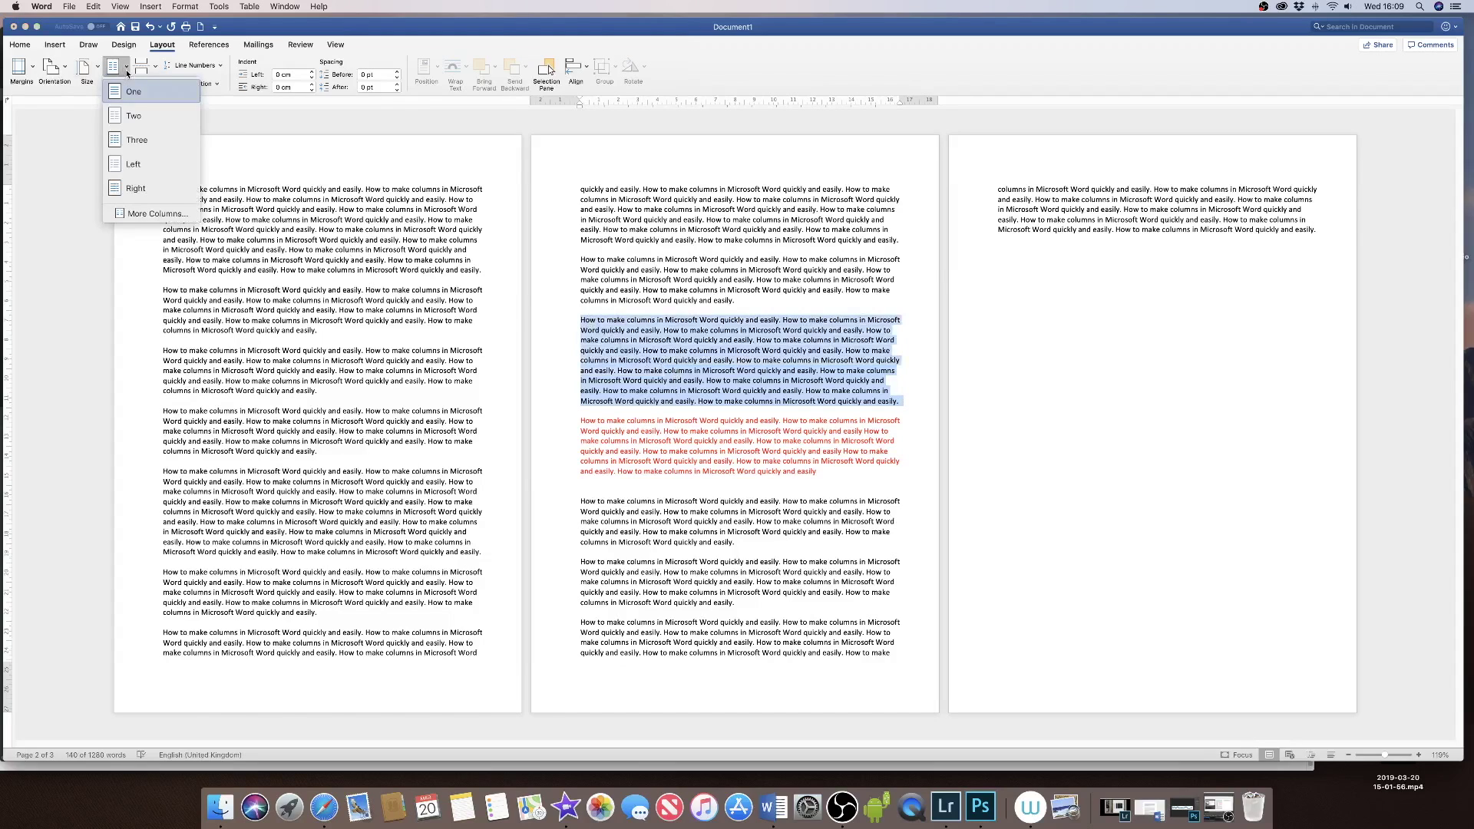
click(144, 134)
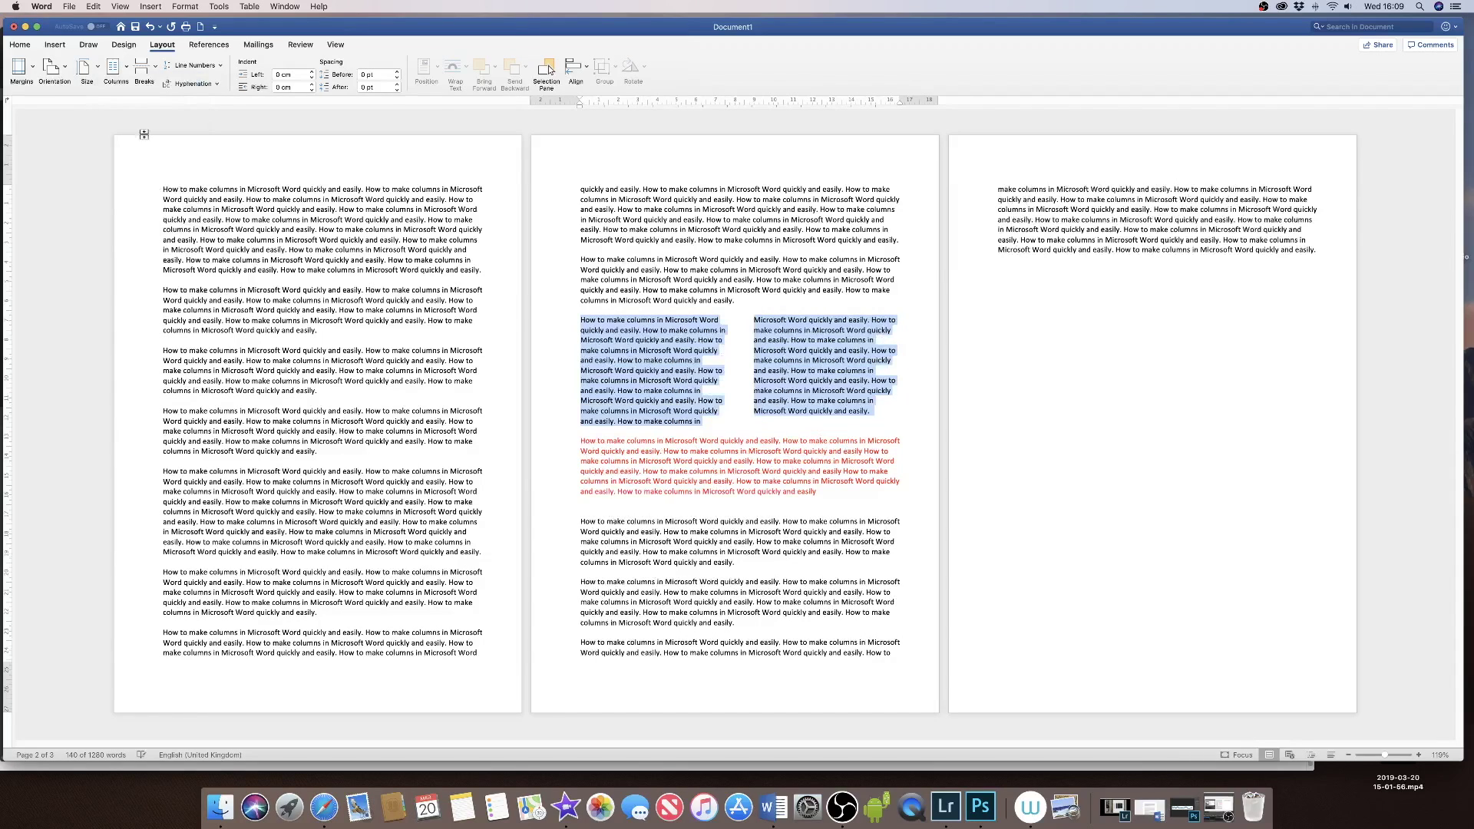
click(814, 380)
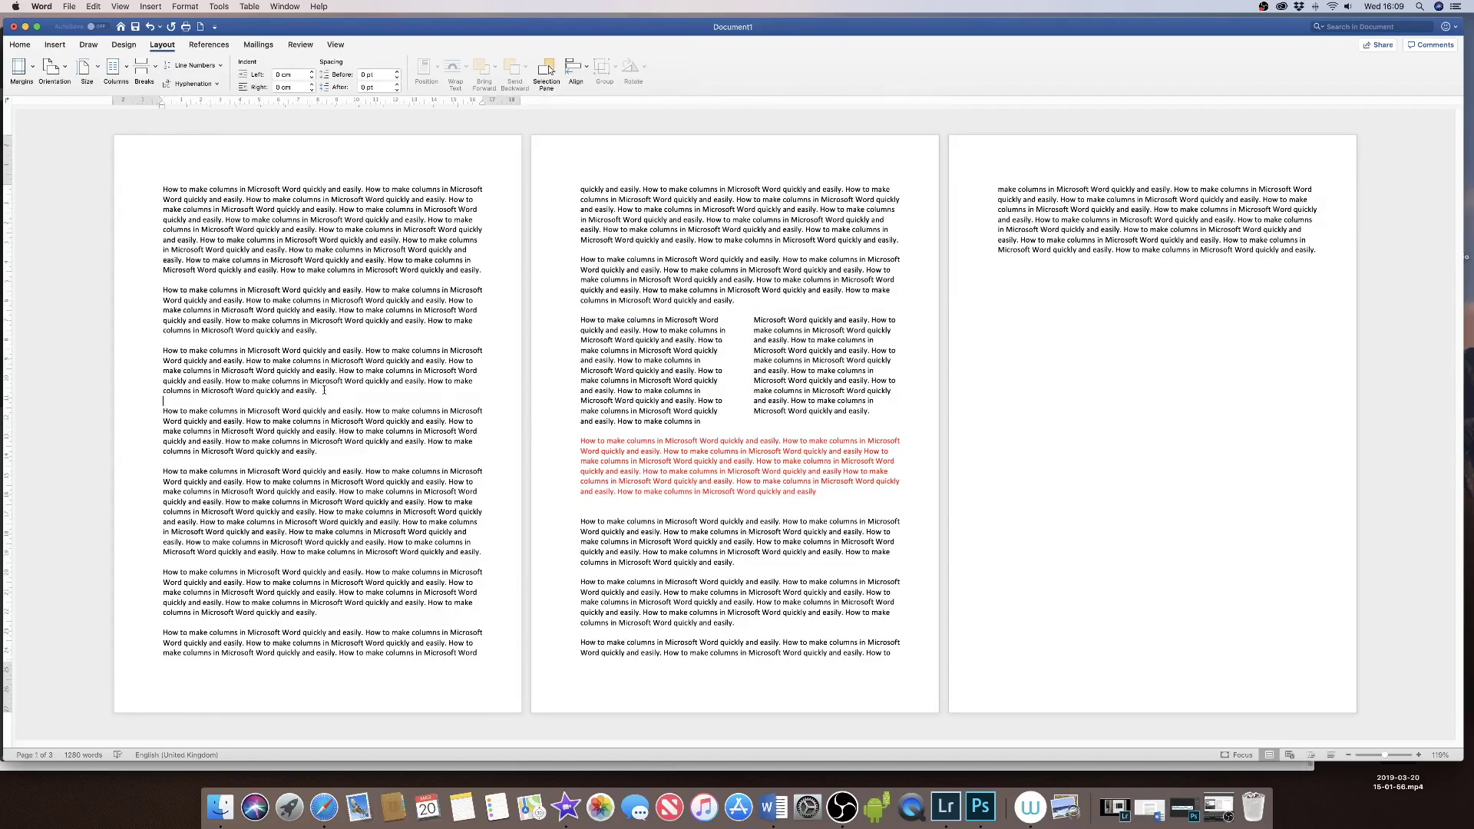
Step: Split the second and third paragraphs on page 1 into two columns
drag(317, 392, 166, 292)
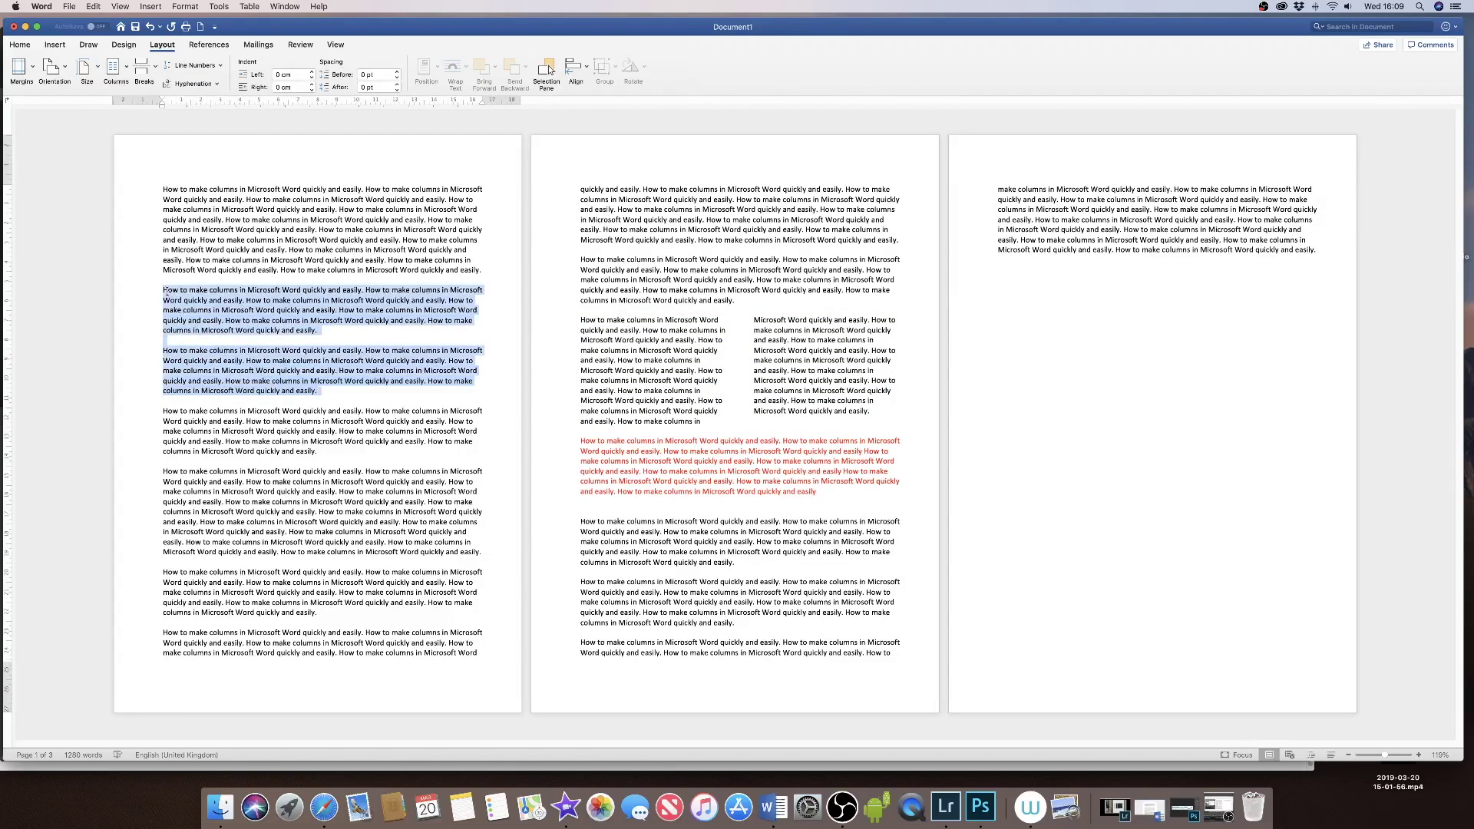
click(127, 66)
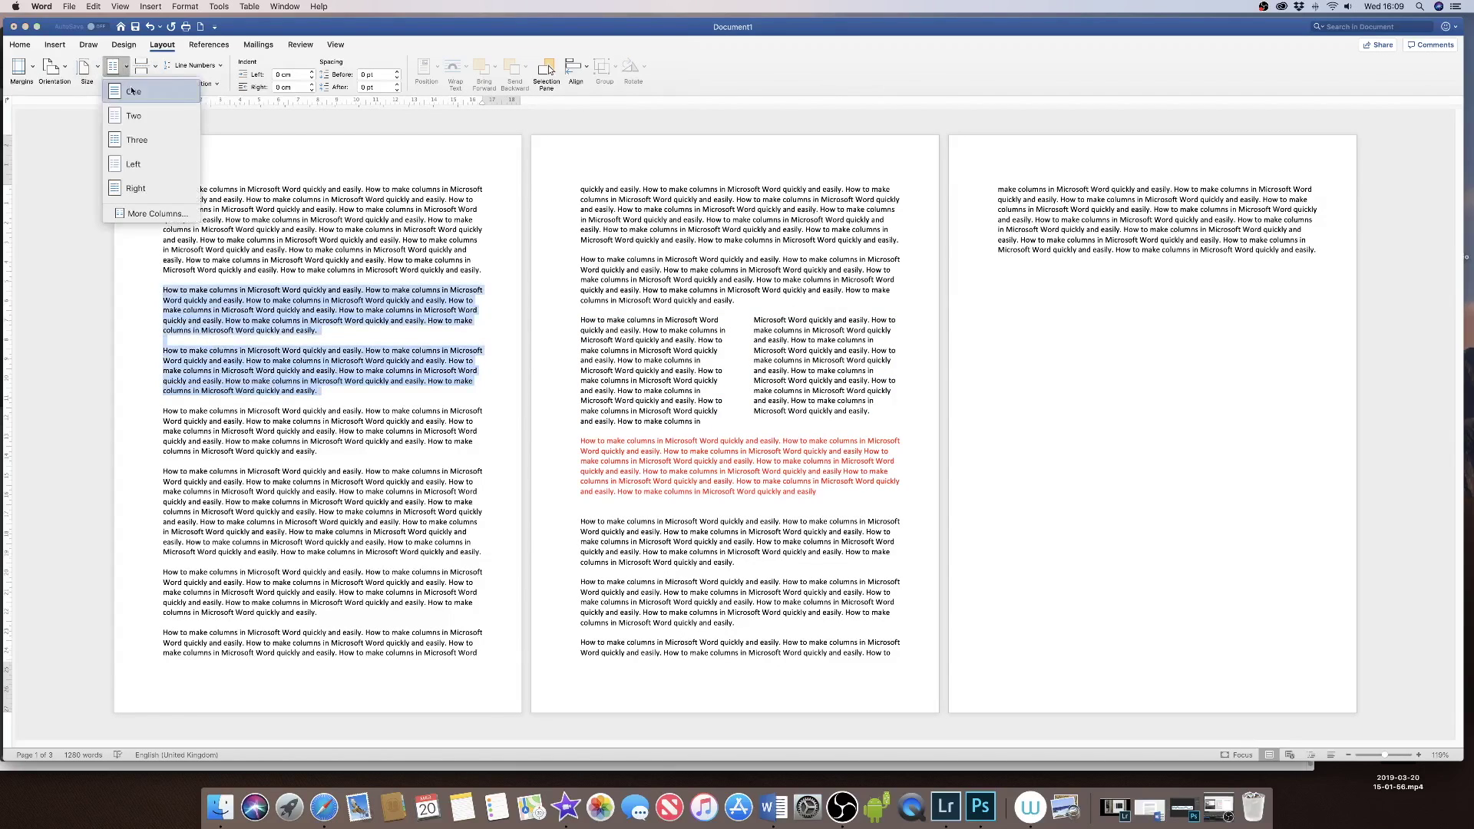
click(134, 116)
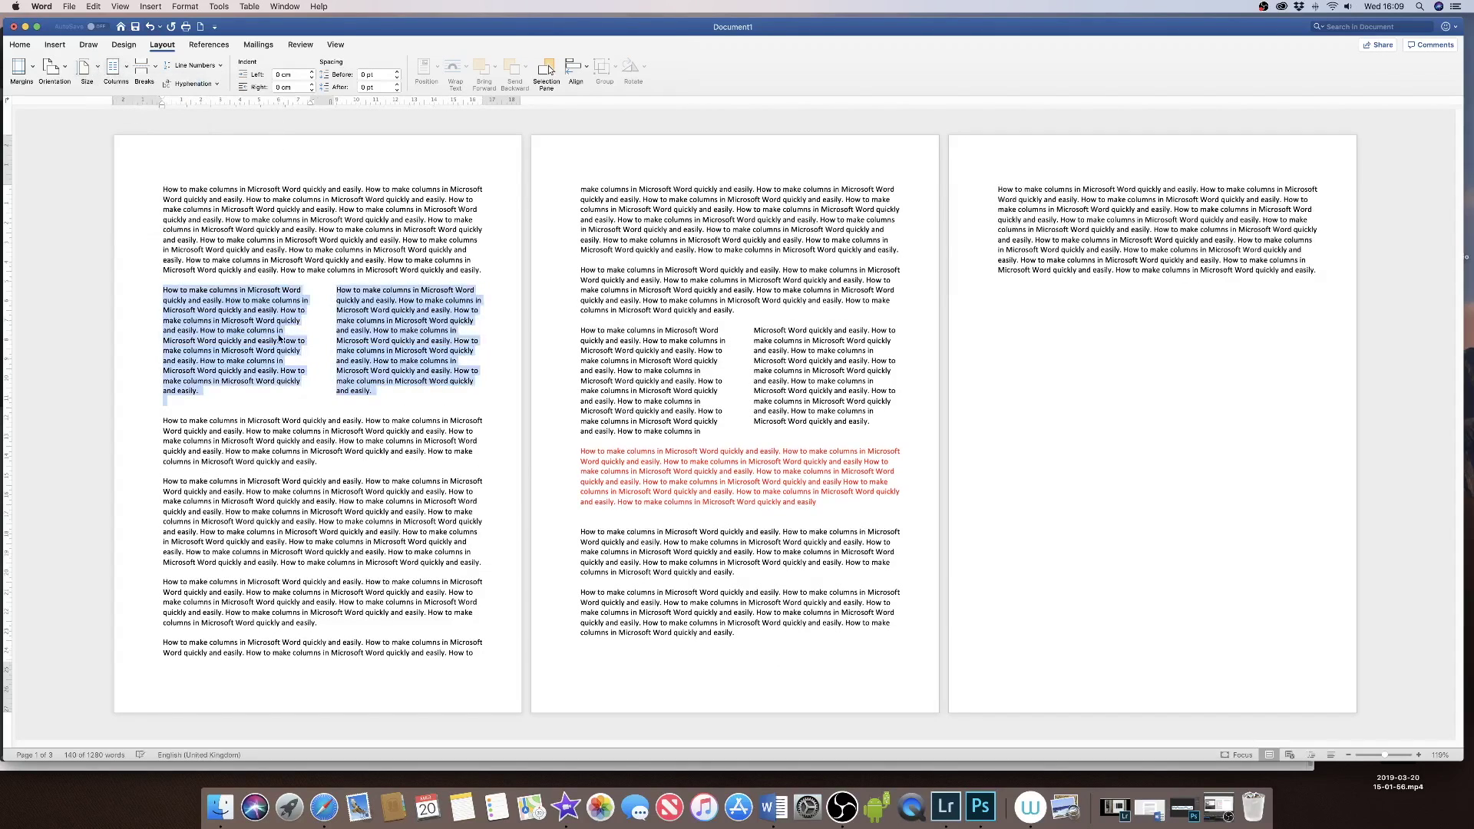
click(21, 48)
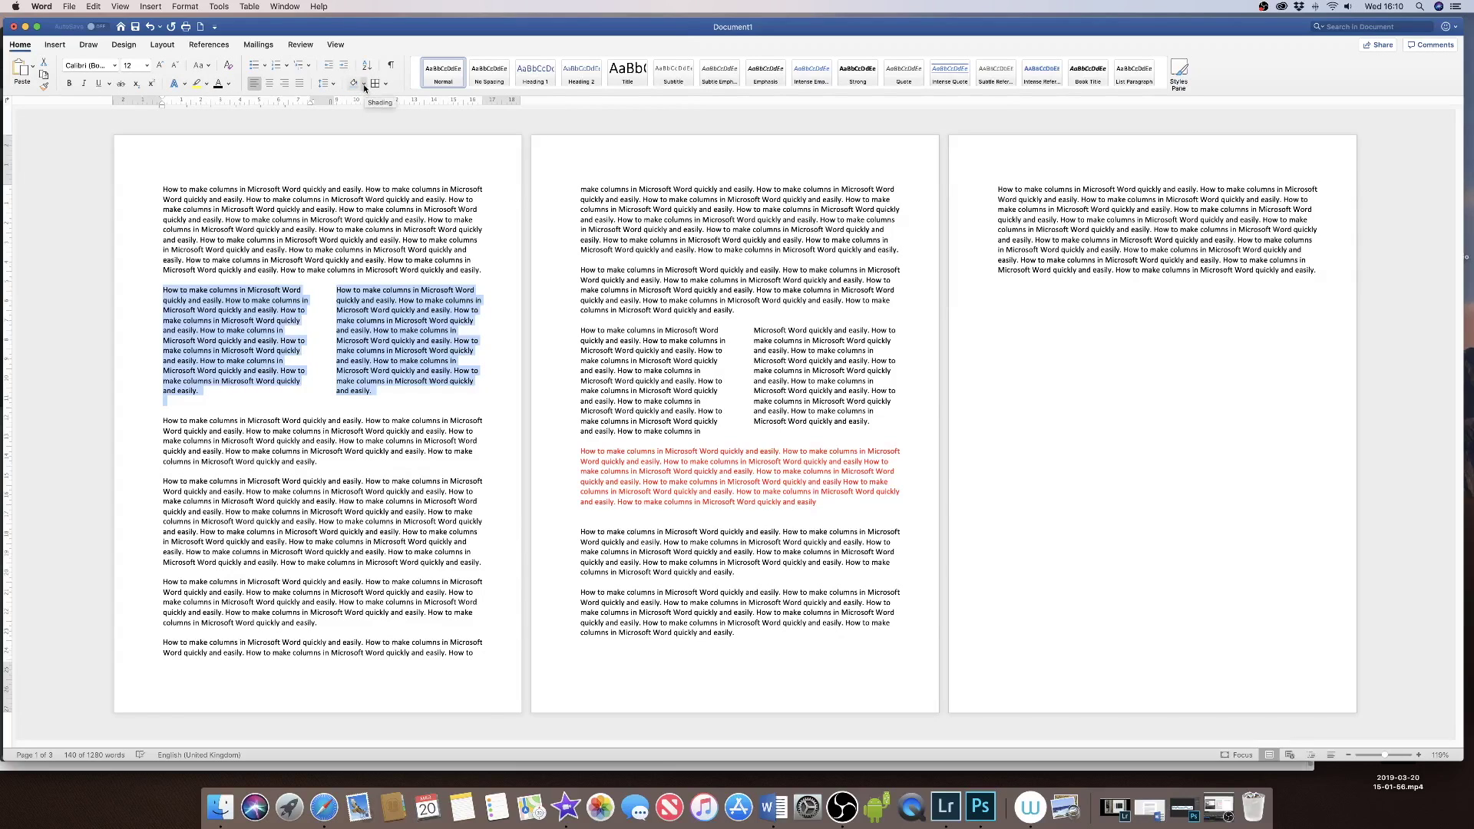
Step: Centre the two-column text on page 1 and shade its background light blue
click(269, 83)
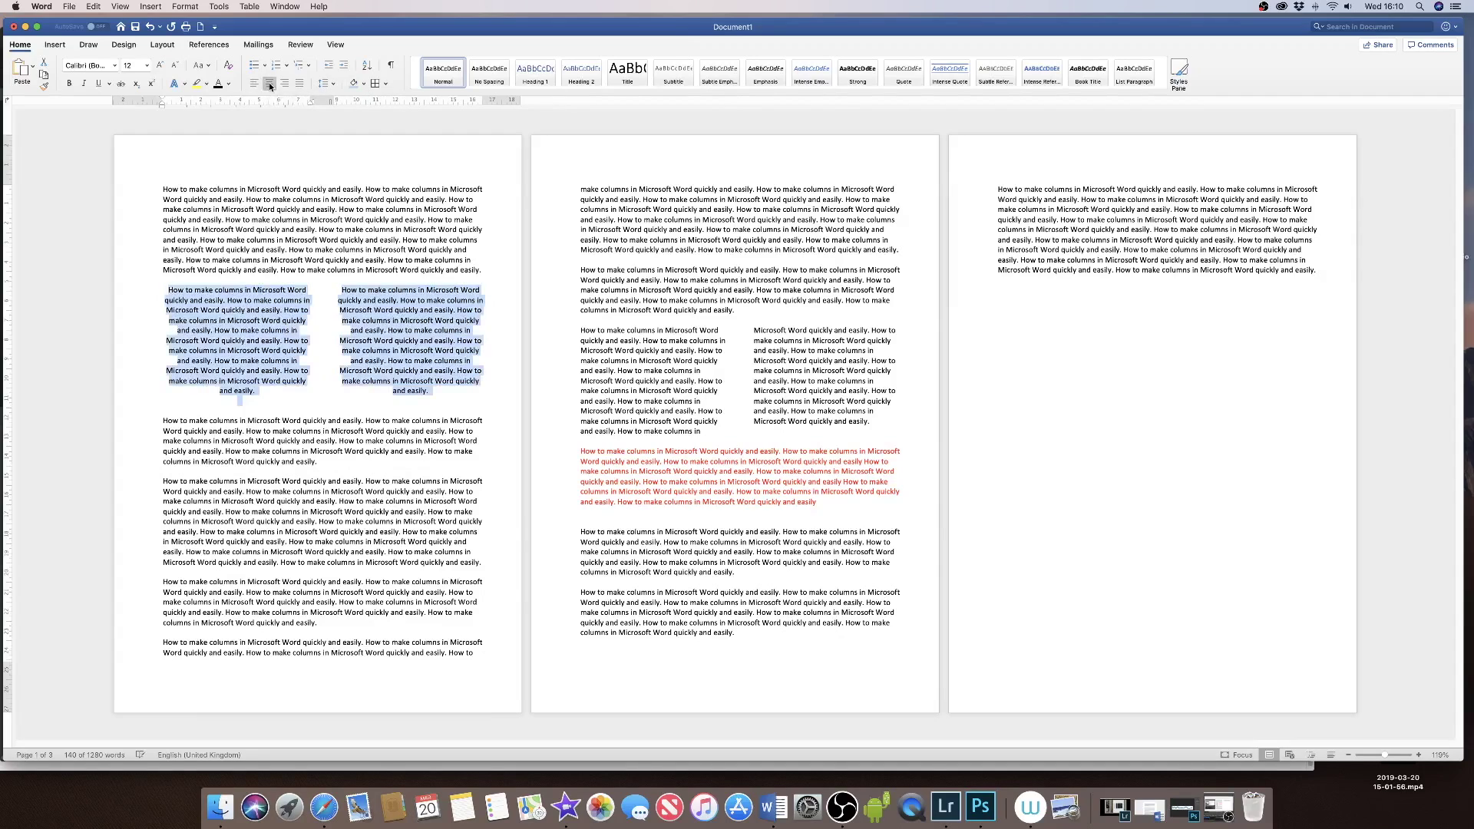
click(365, 85)
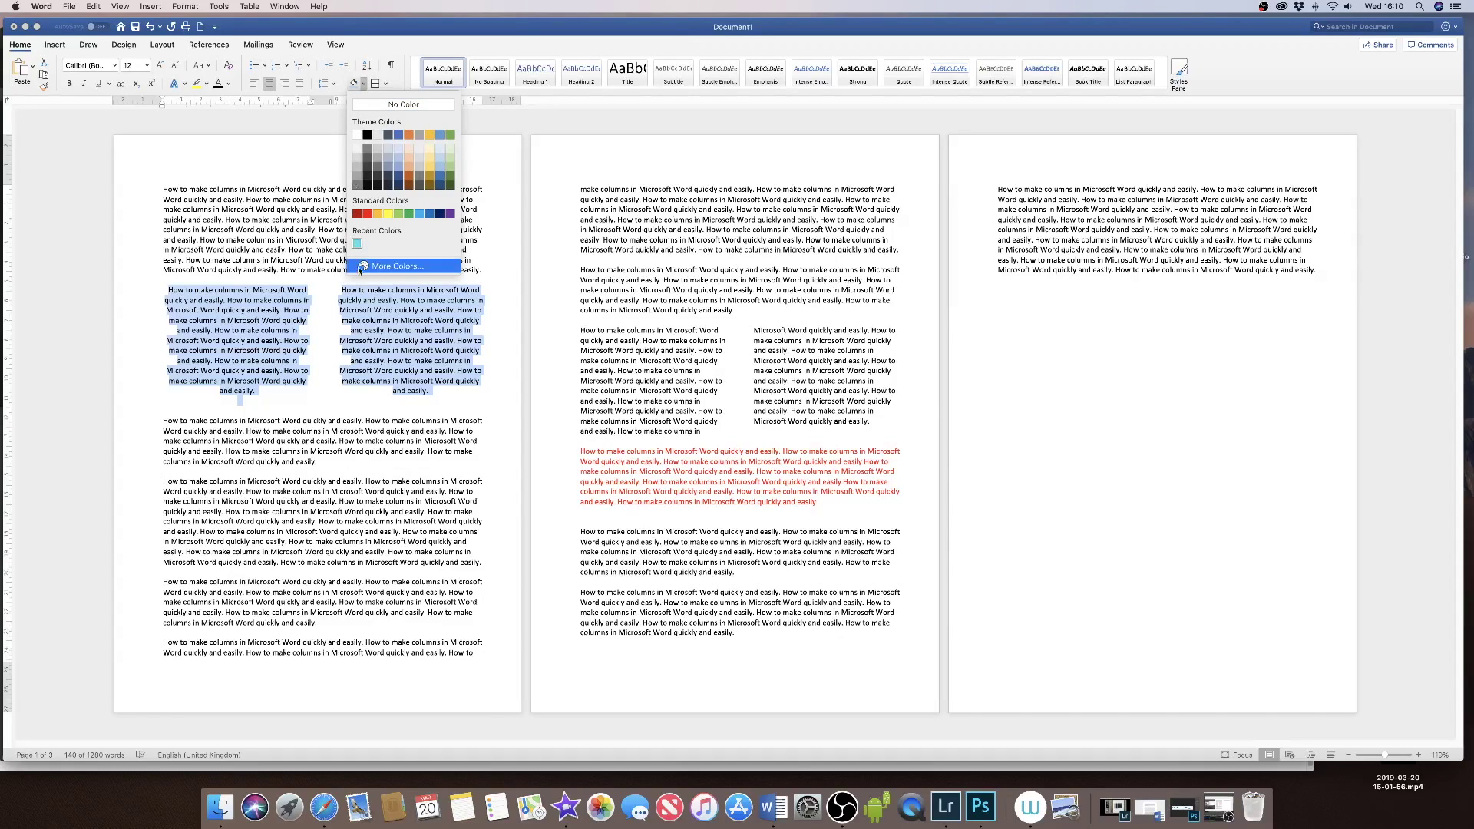
click(438, 169)
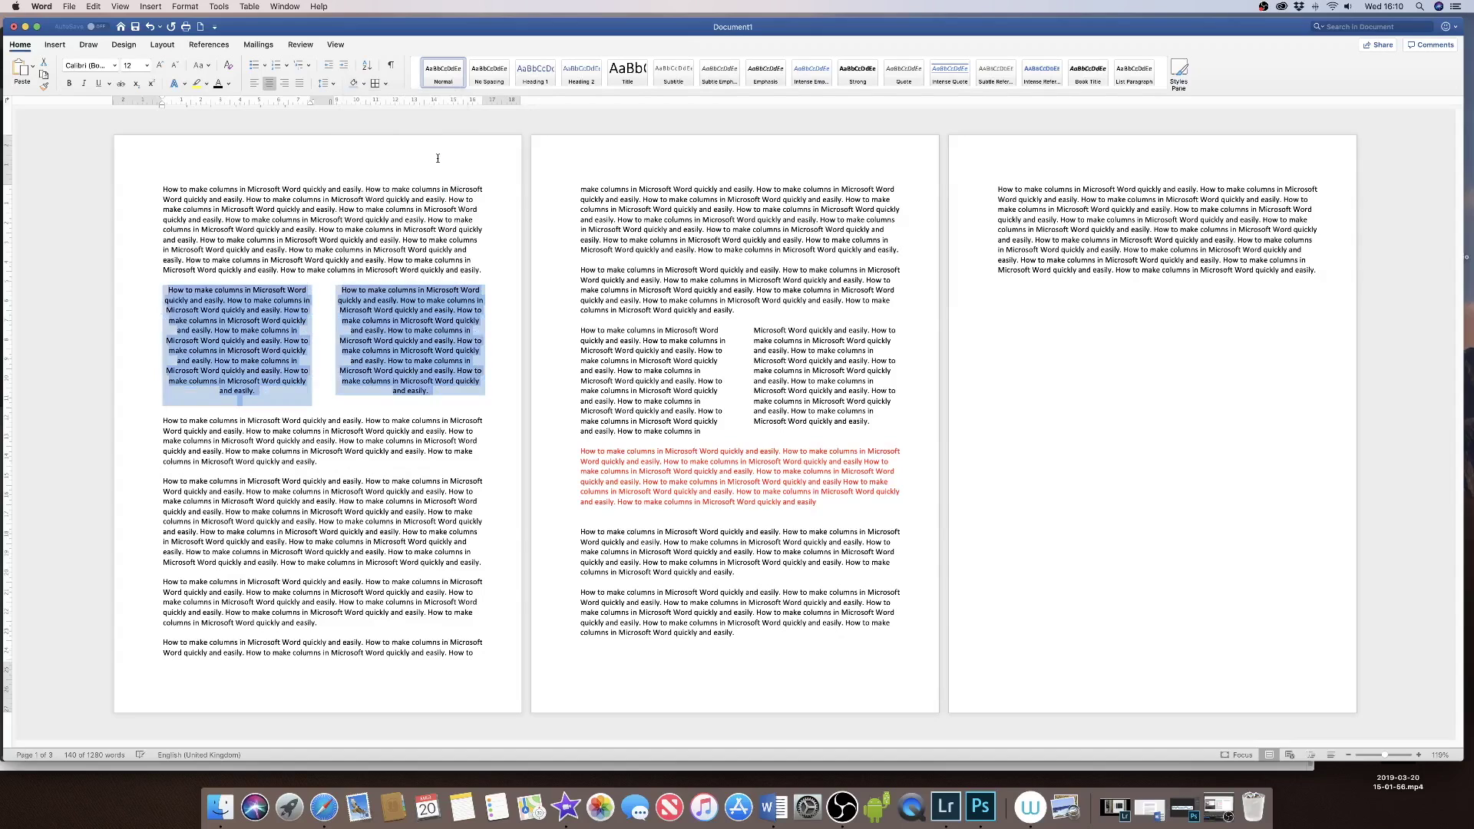
click(341, 436)
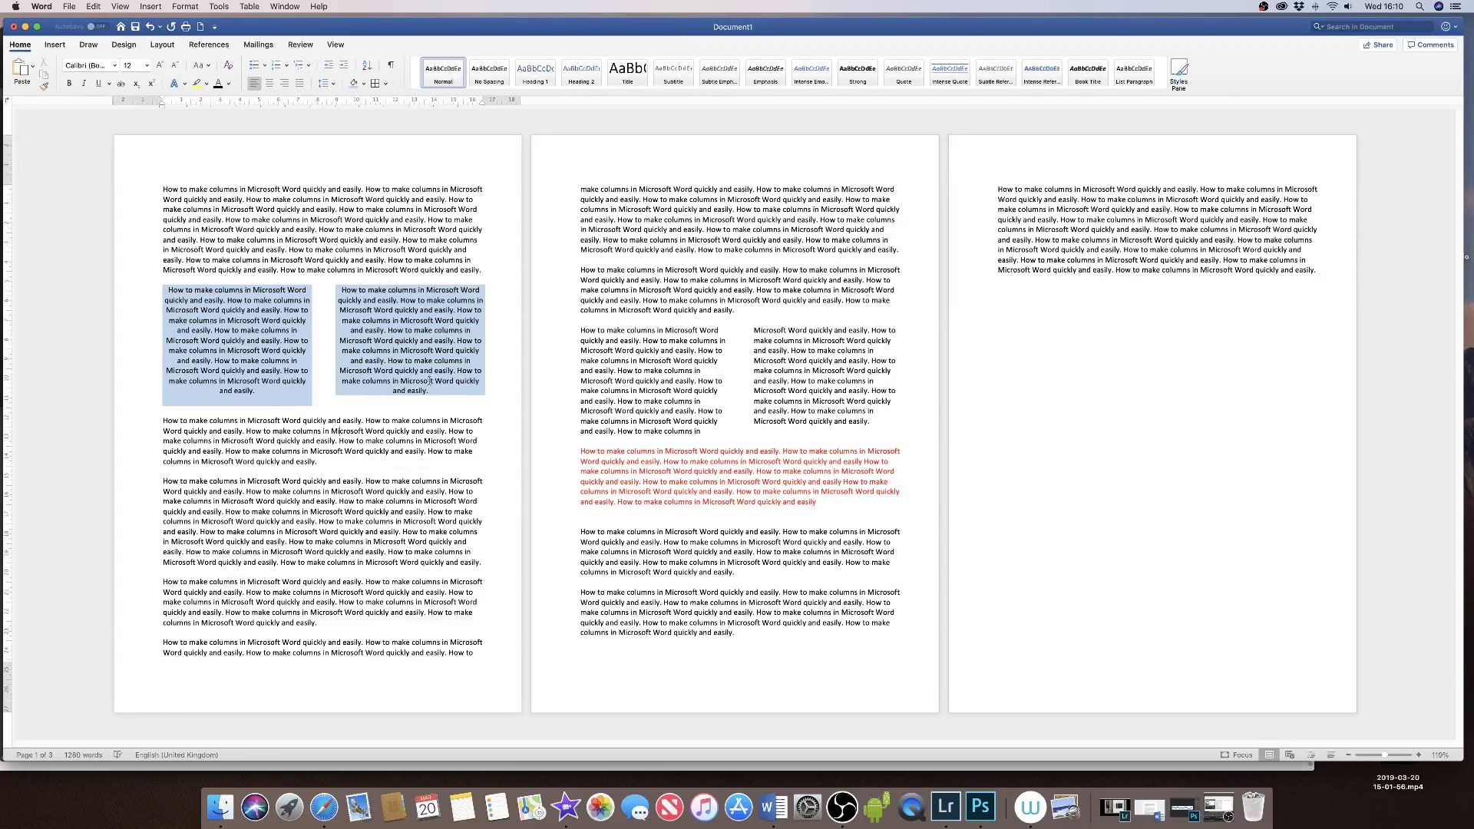
Step: Undo the light blue shading and centring so the page 1 column text is left-aligned
key(super+z)
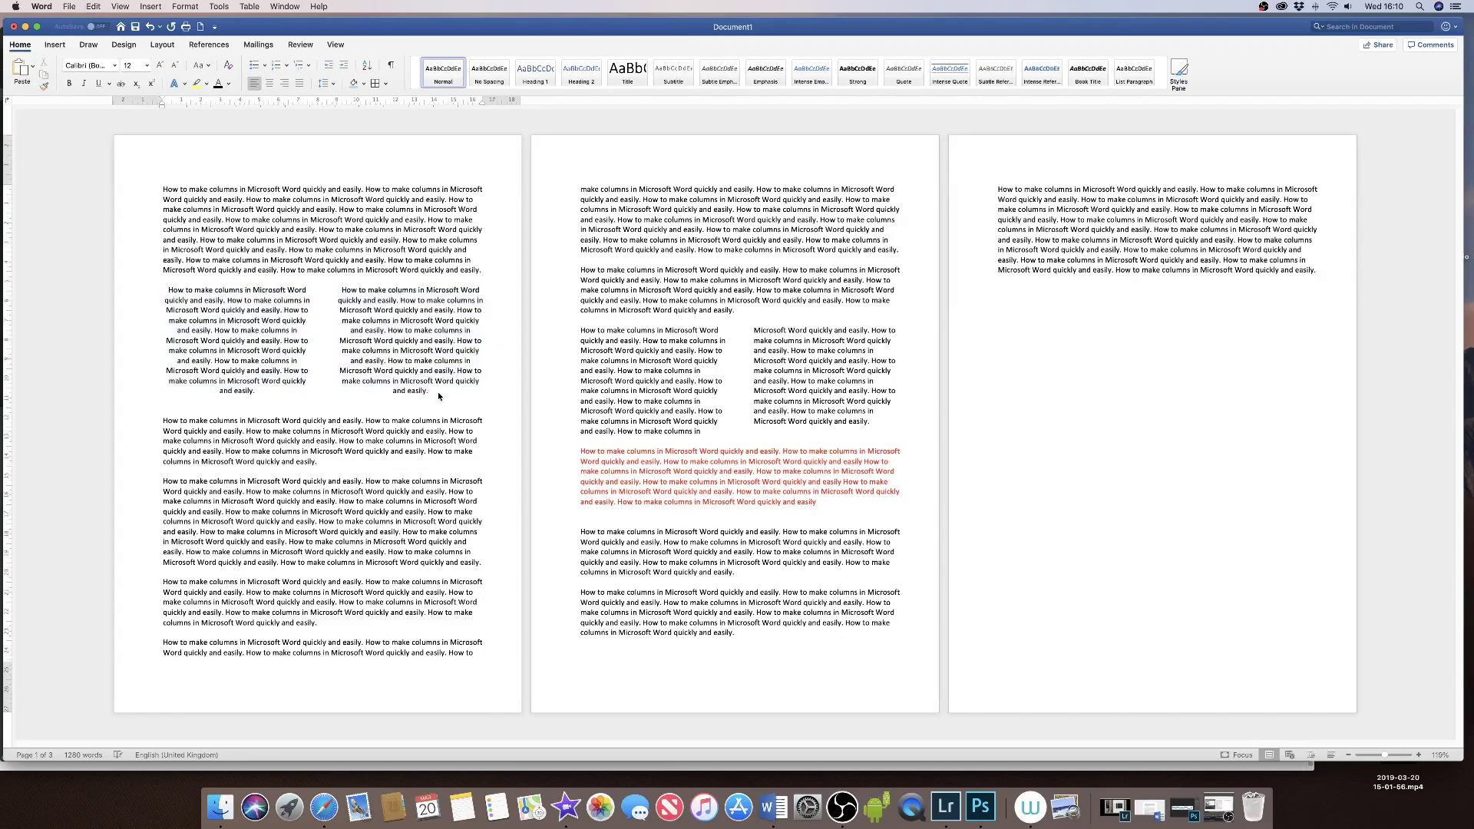
key(super+z)
click(394, 403)
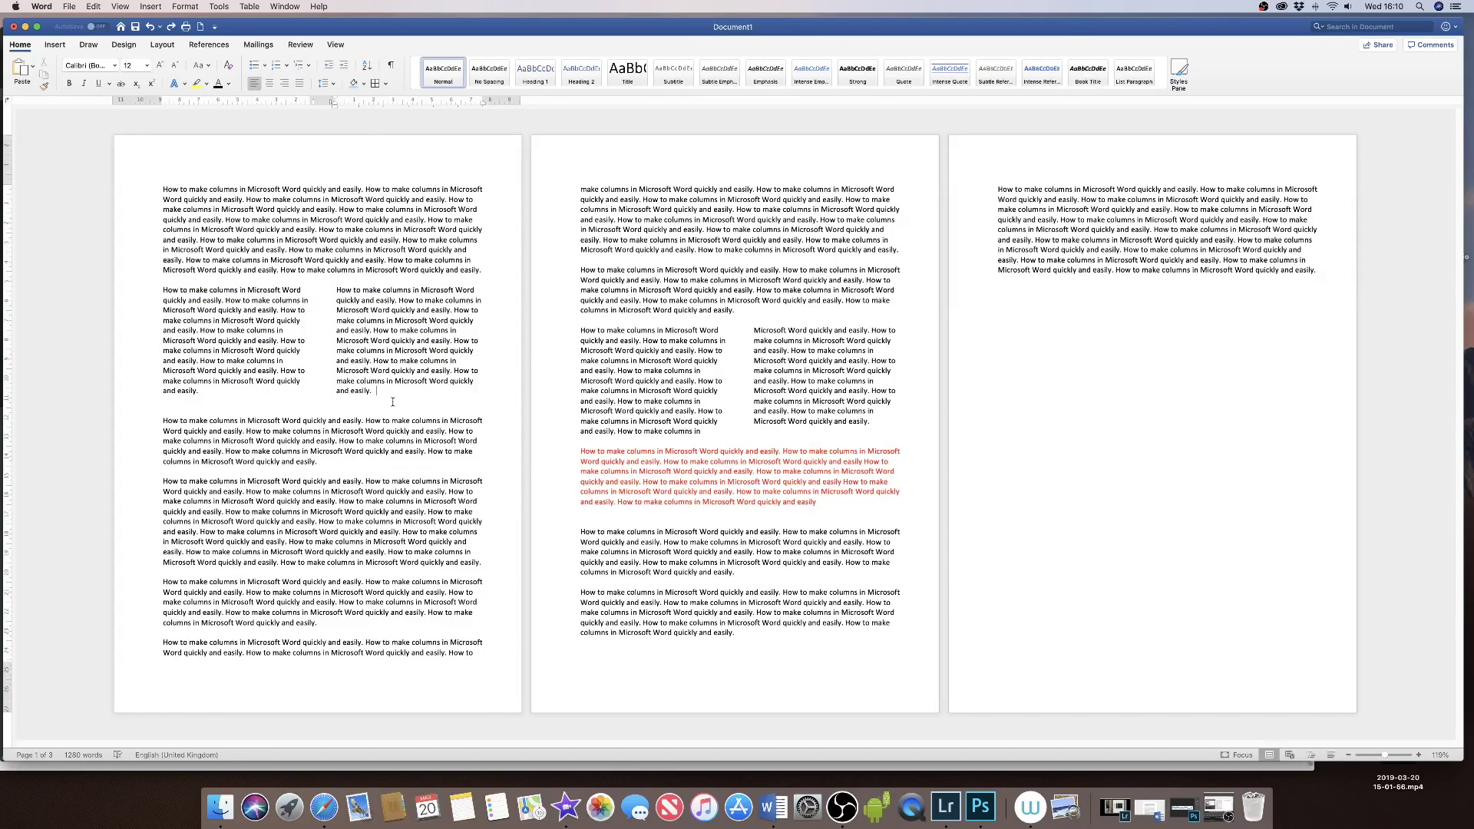